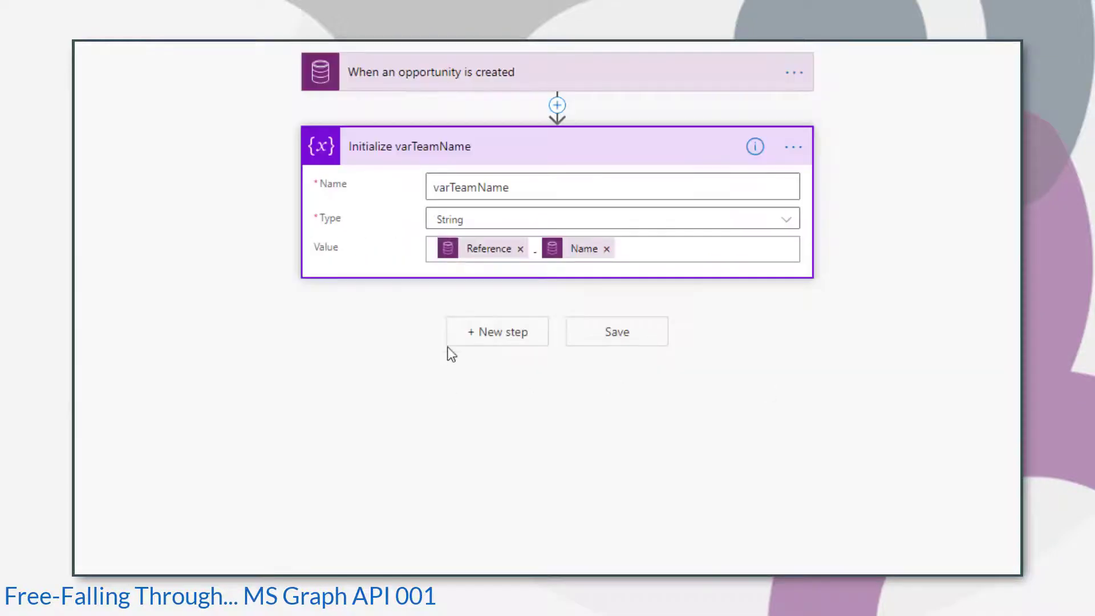
- Add a new step below Initialize varTeamName and search 'azure' to list the Azure AD connector's actions
click(496, 335)
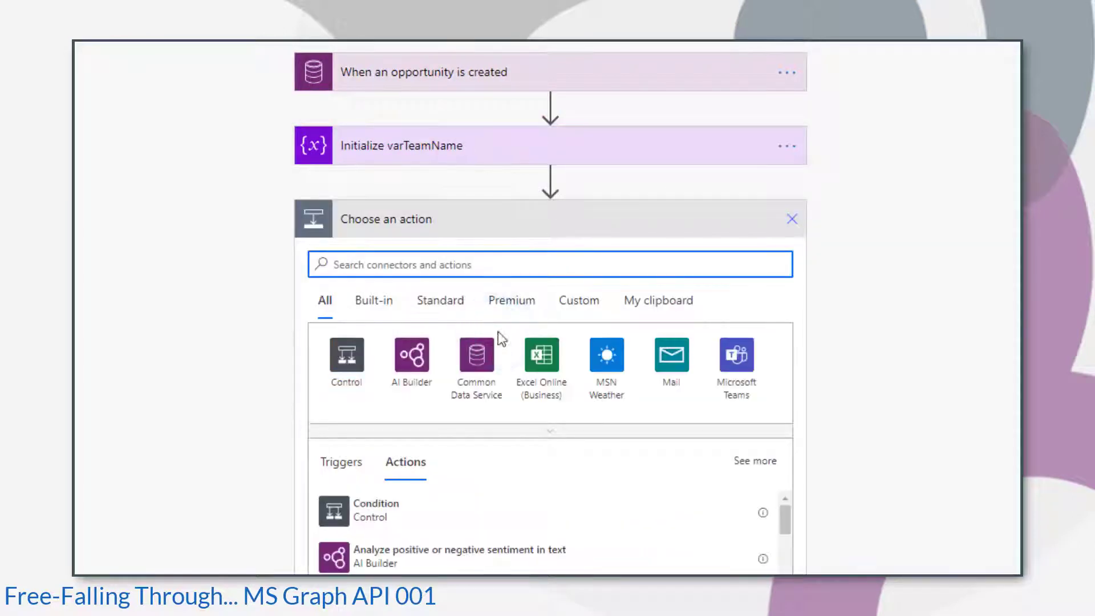
click(451, 262)
text(azu)
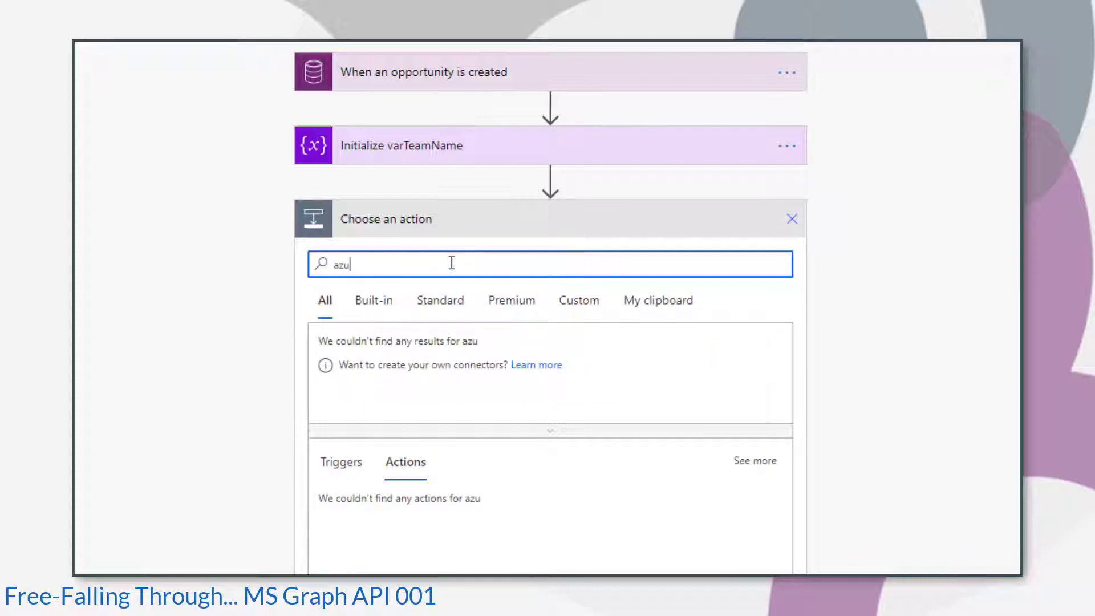
text(re)
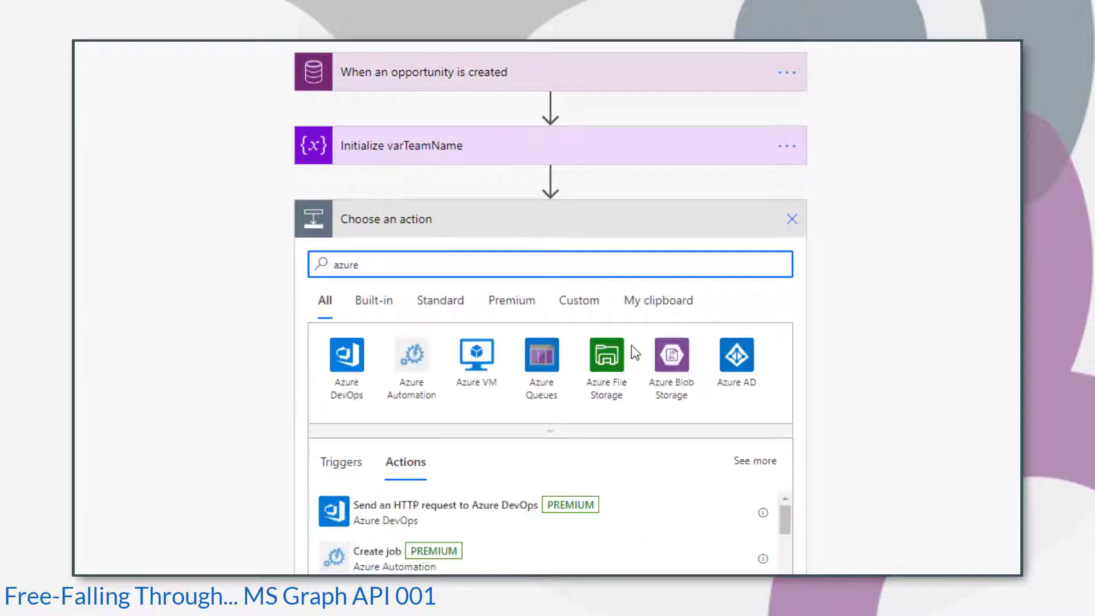
click(730, 359)
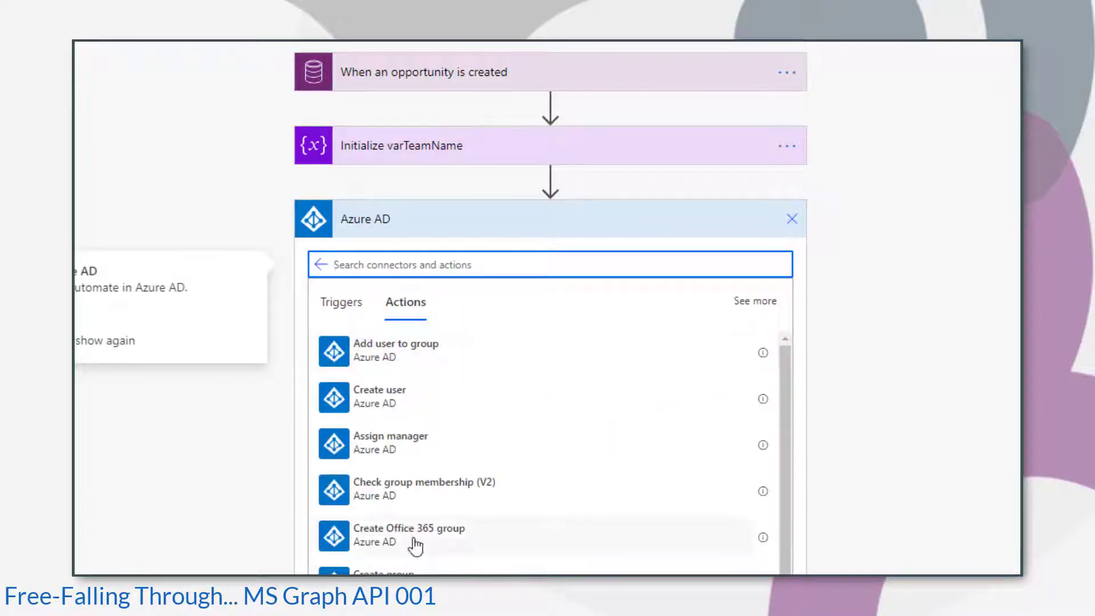
- Add Create Office 365 group with Display Name varTeamName and Description 'Group to facilitate team: varTeamName'
click(415, 543)
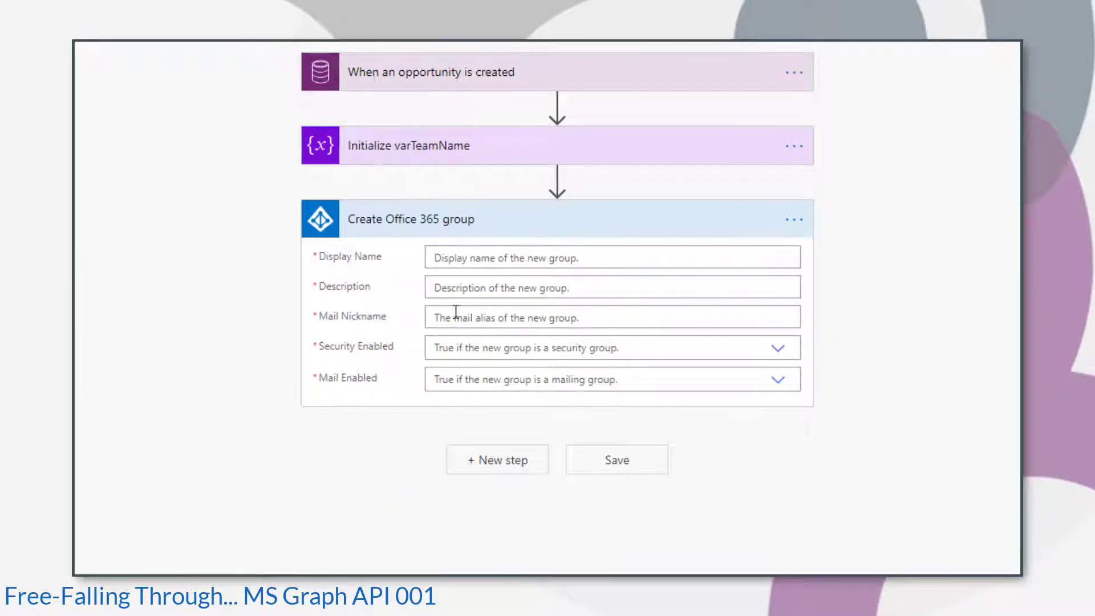
click(463, 259)
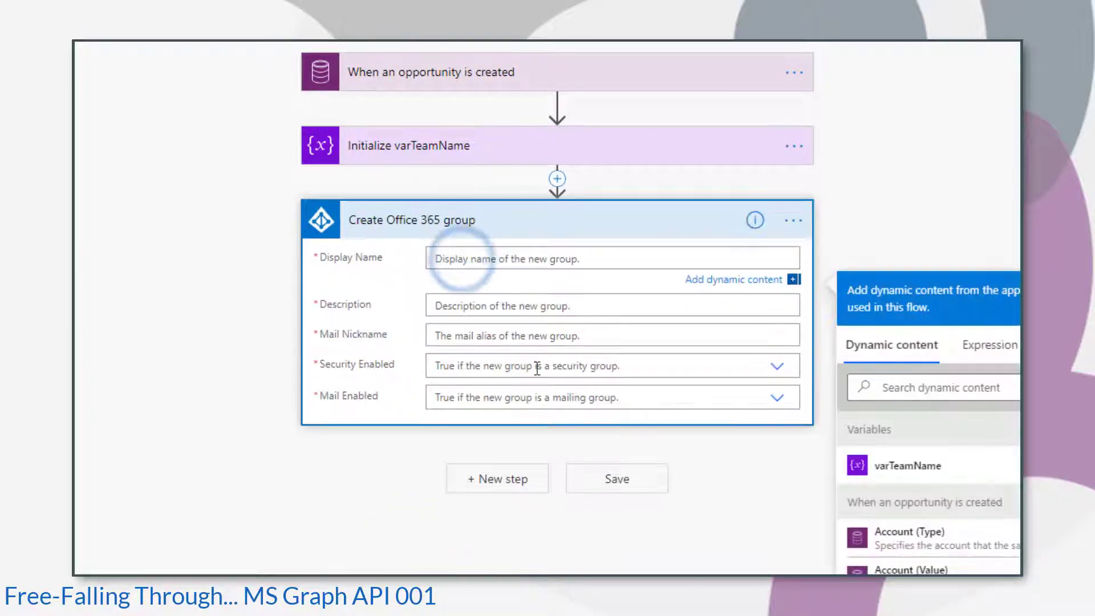
click(908, 466)
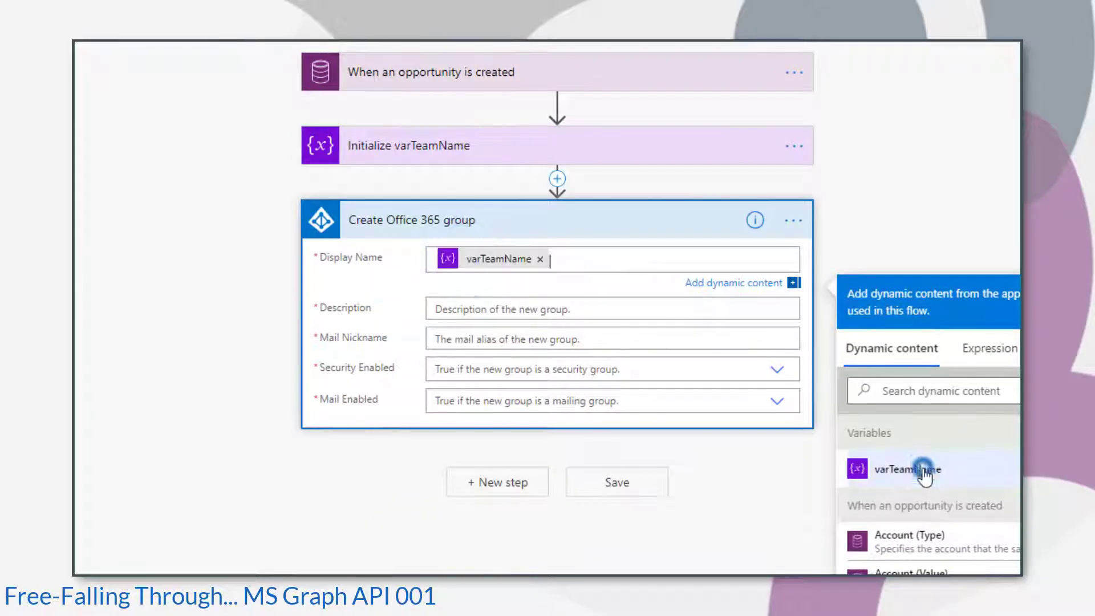
click(473, 309)
text(Group to facilitate)
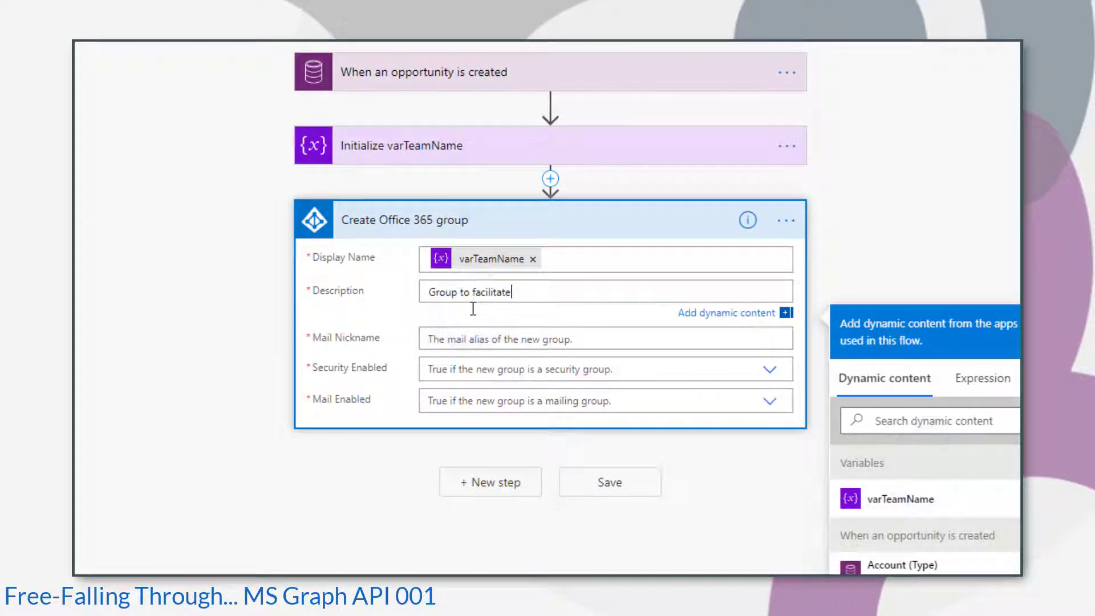
text( team:)
click(899, 501)
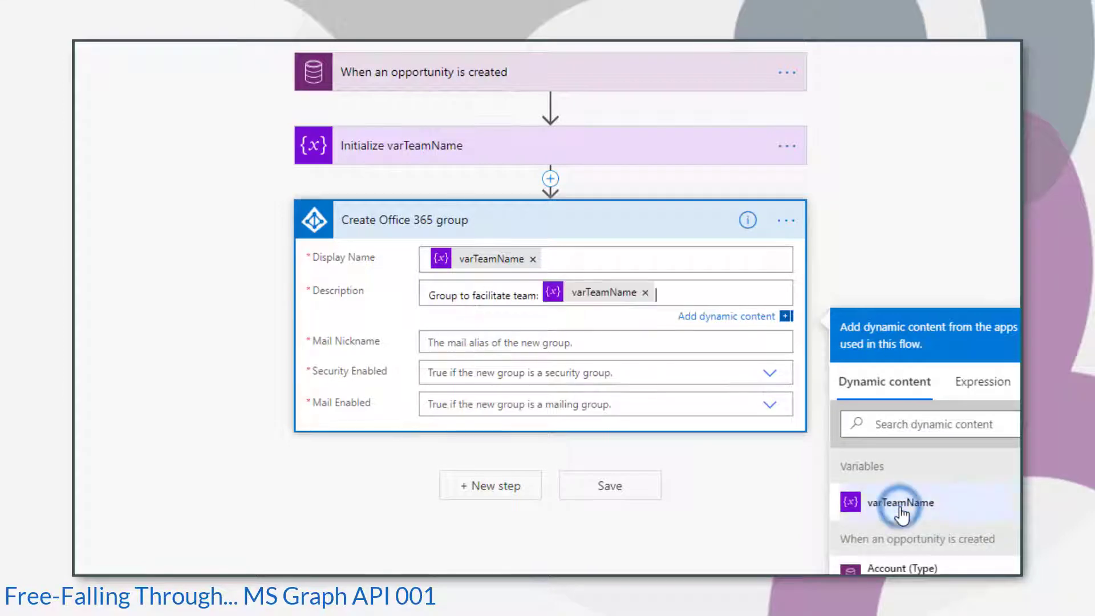
- Set Mail Nickname to Reference, Security Enabled and Mail Enabled to Yes, and save the flow
click(551, 343)
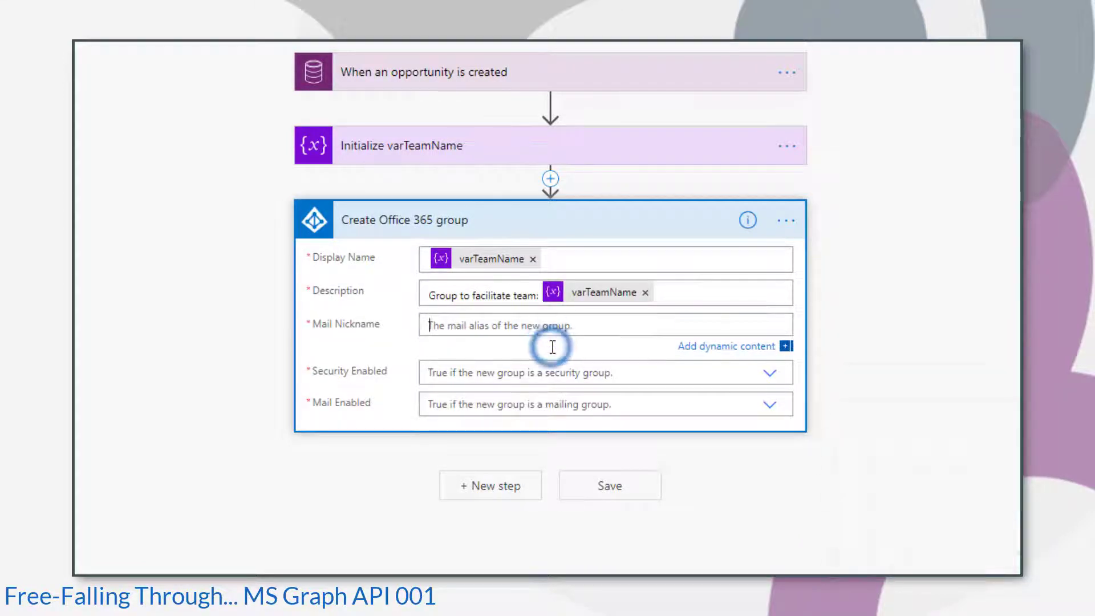
click(929, 453)
text(ref)
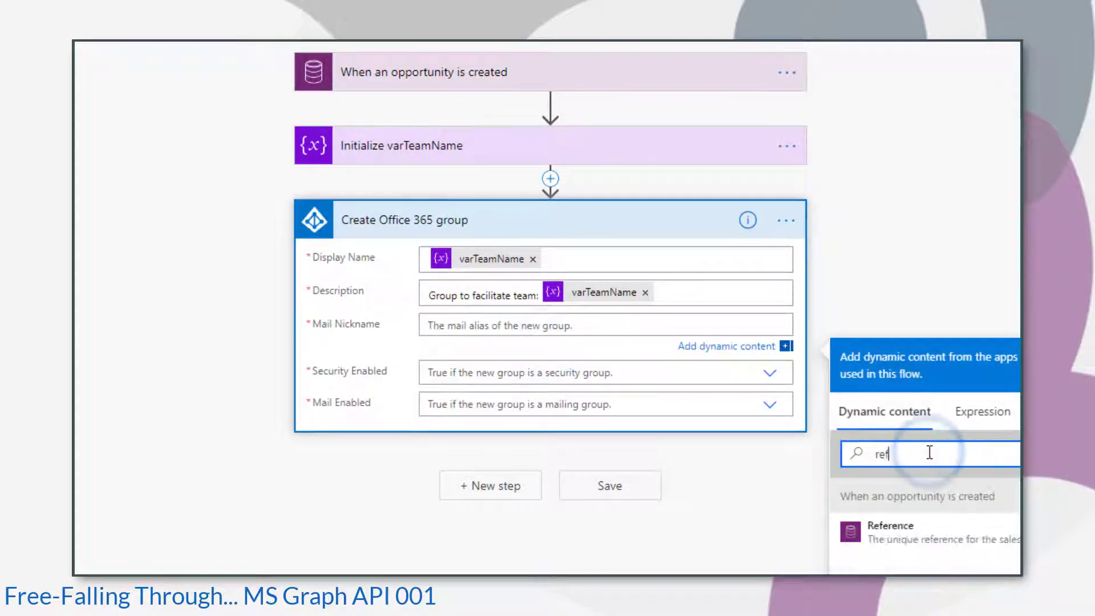
click(915, 545)
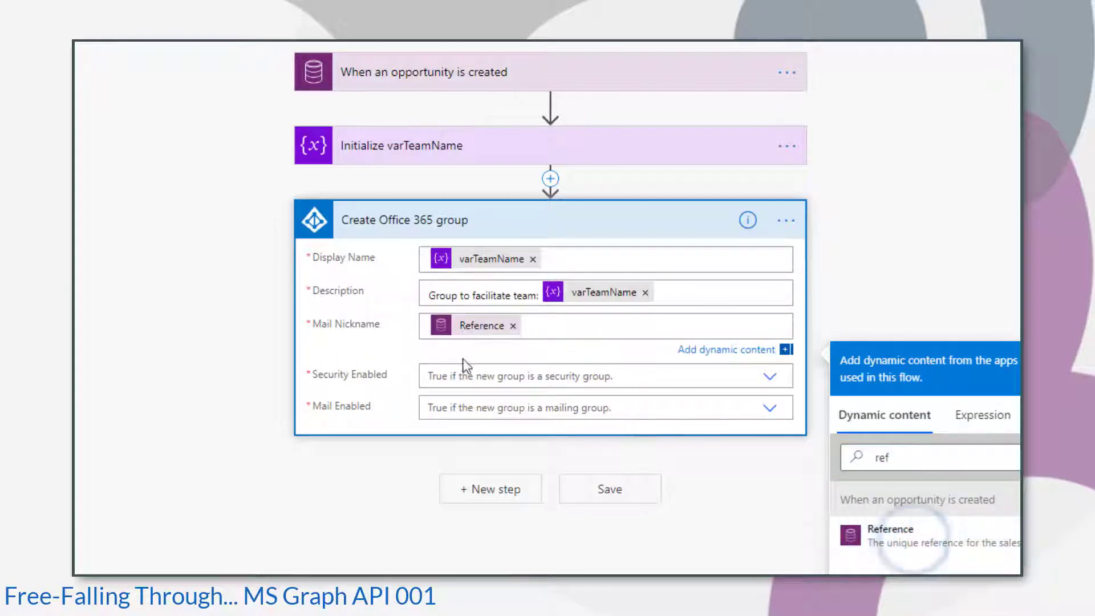
click(635, 379)
click(447, 383)
click(658, 391)
click(451, 416)
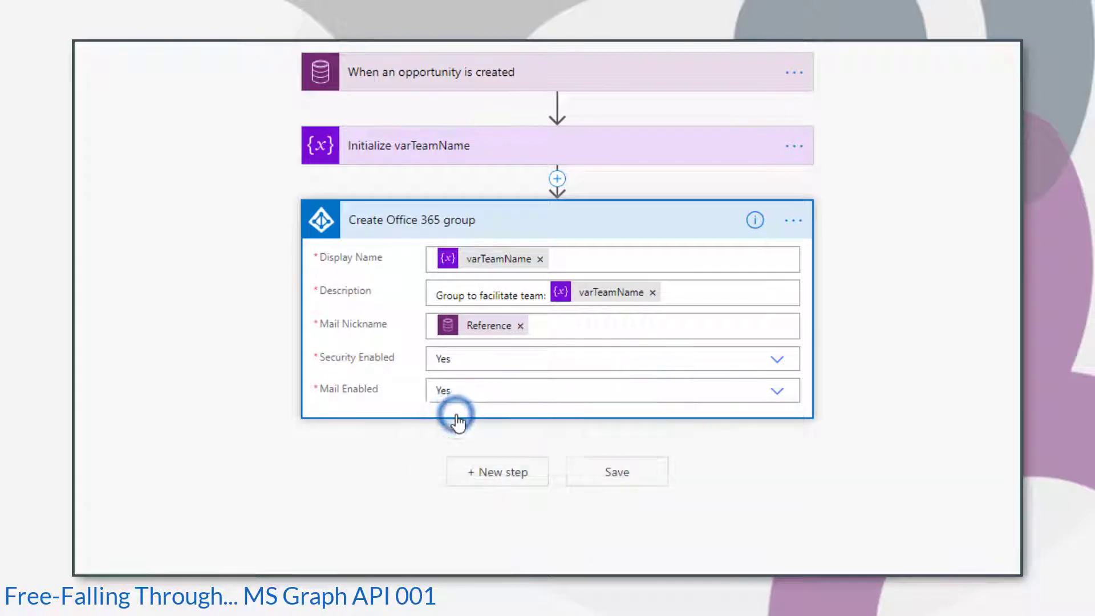
click(620, 475)
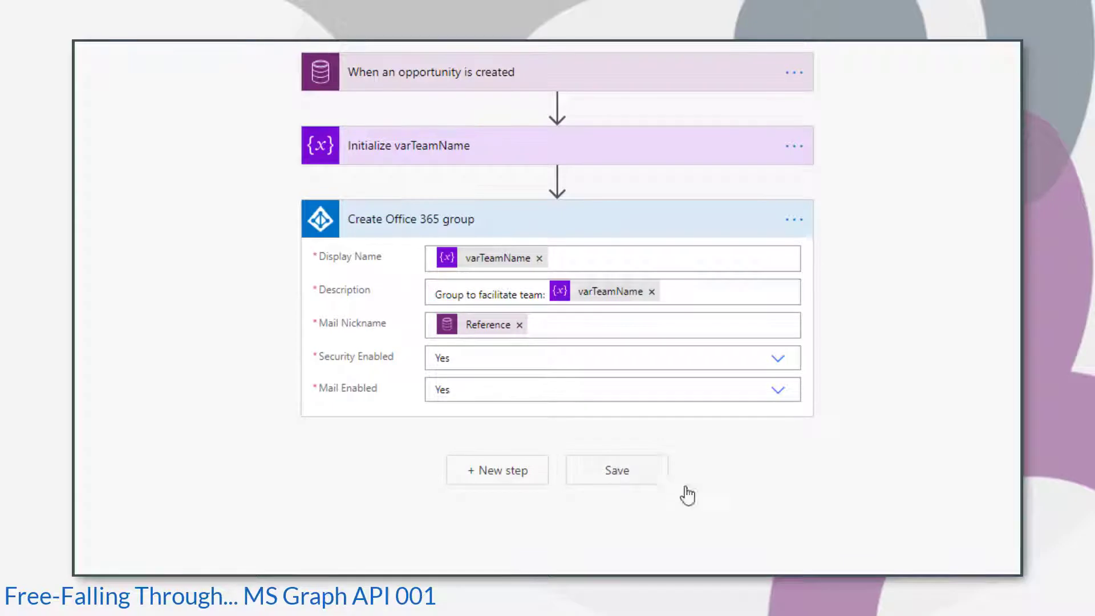
- Test-run the flow manually, then refresh Azure's groups list to find IIMBE-OPP-1008 - Test Opportunity
click(999, 126)
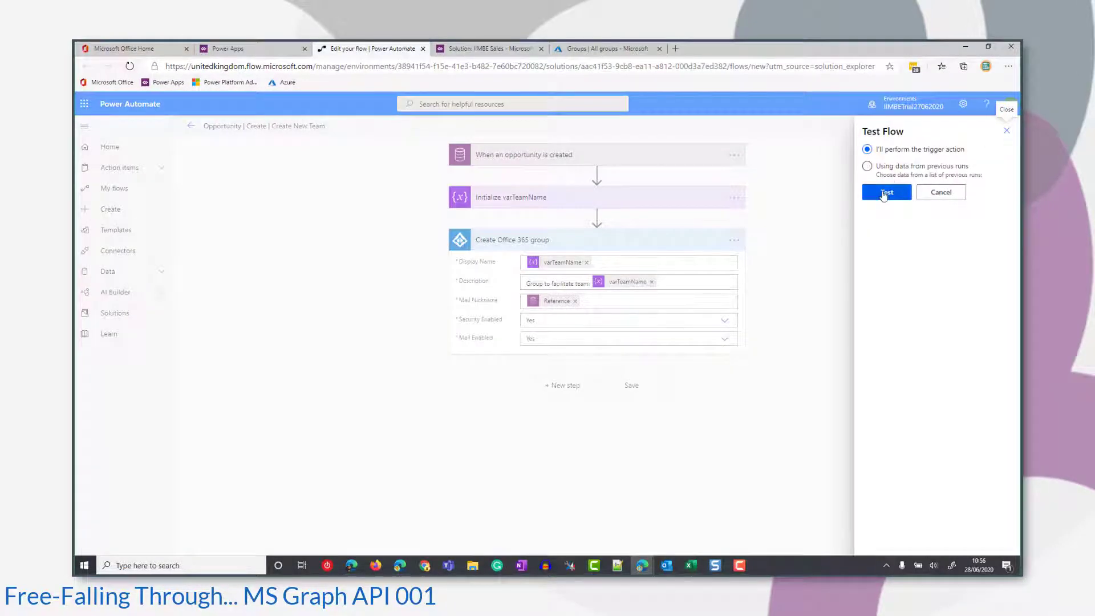
click(885, 193)
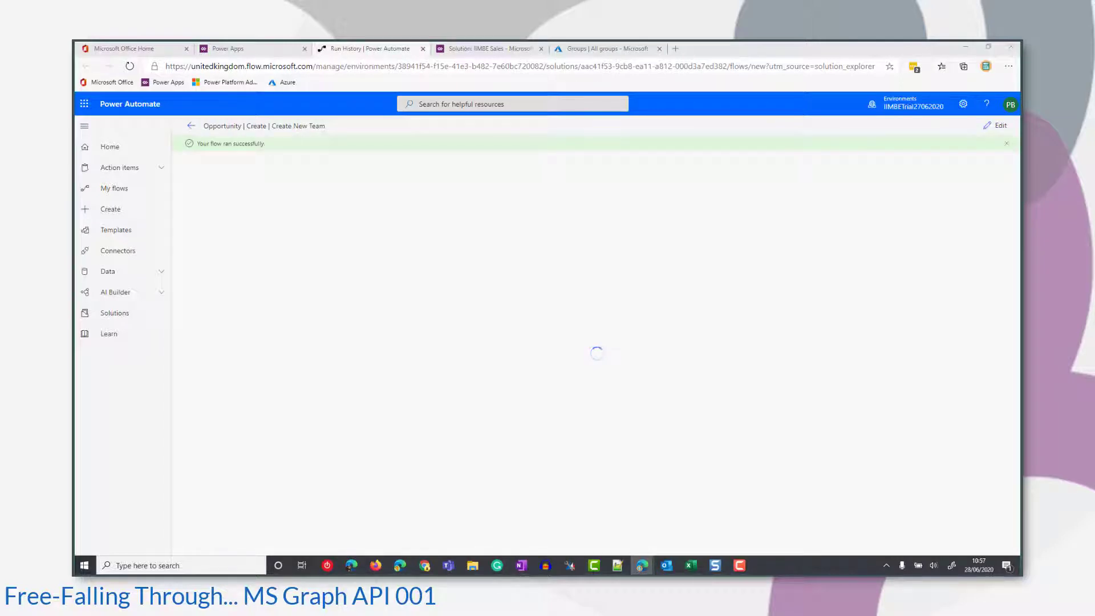
click(608, 48)
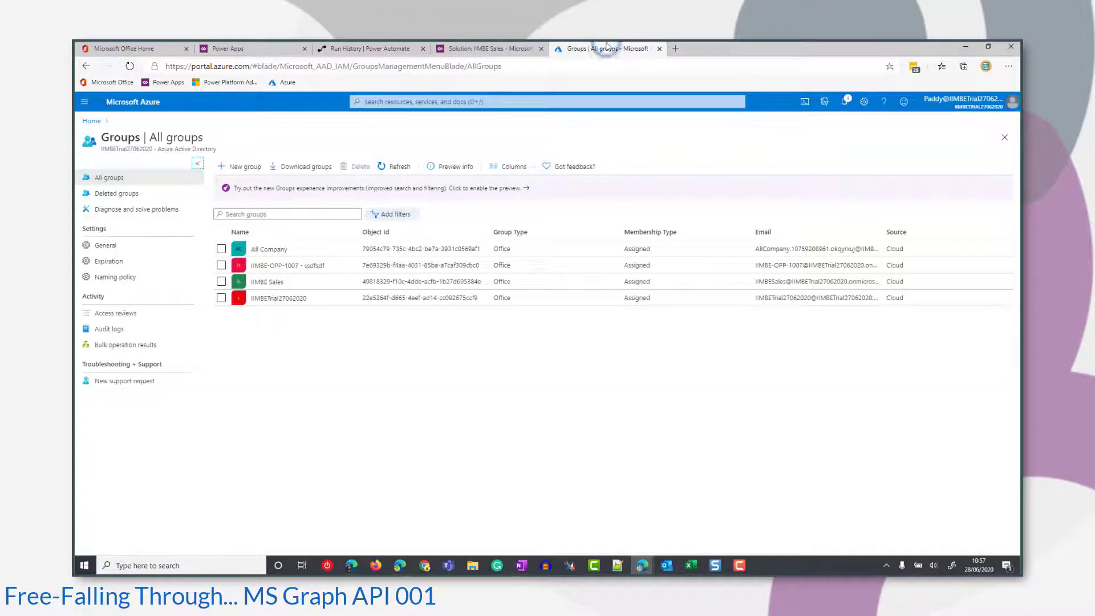
click(404, 171)
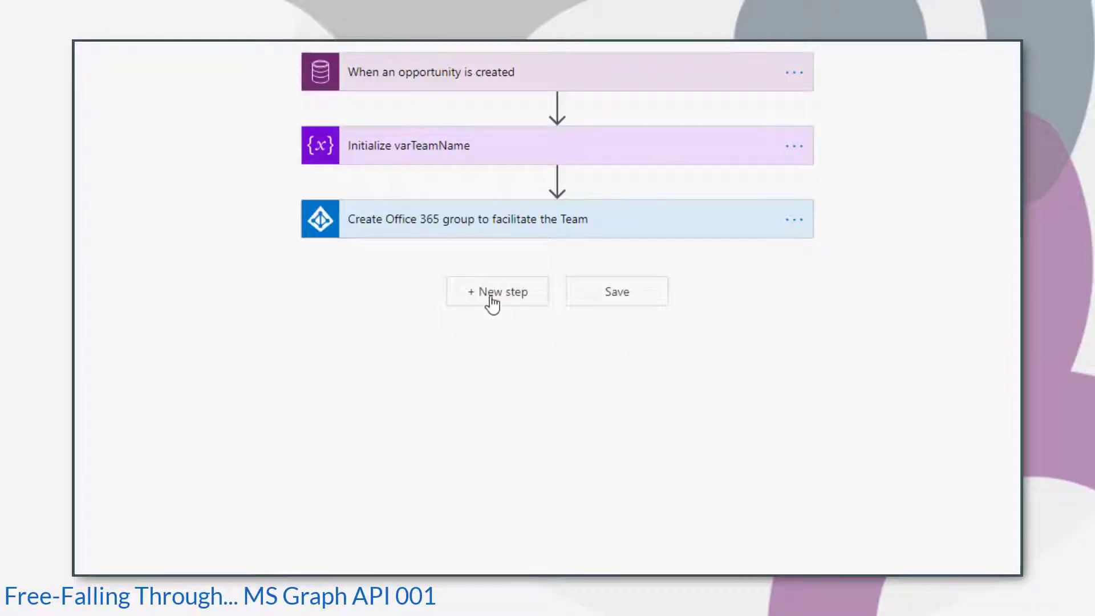
- Add a plain HTTP action after the group step and show its advanced options
click(492, 304)
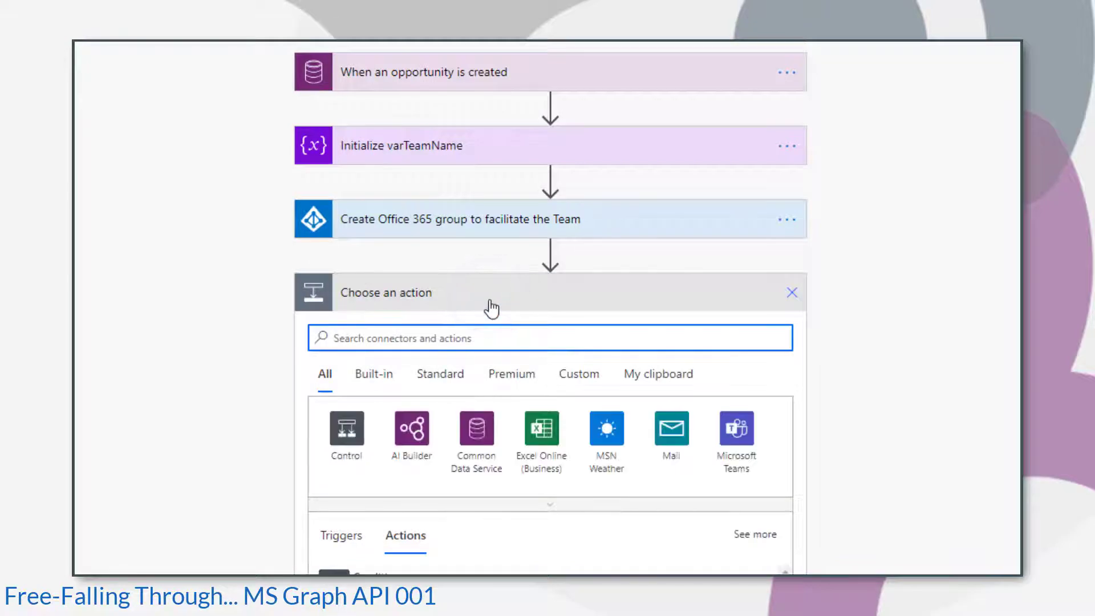
text(http)
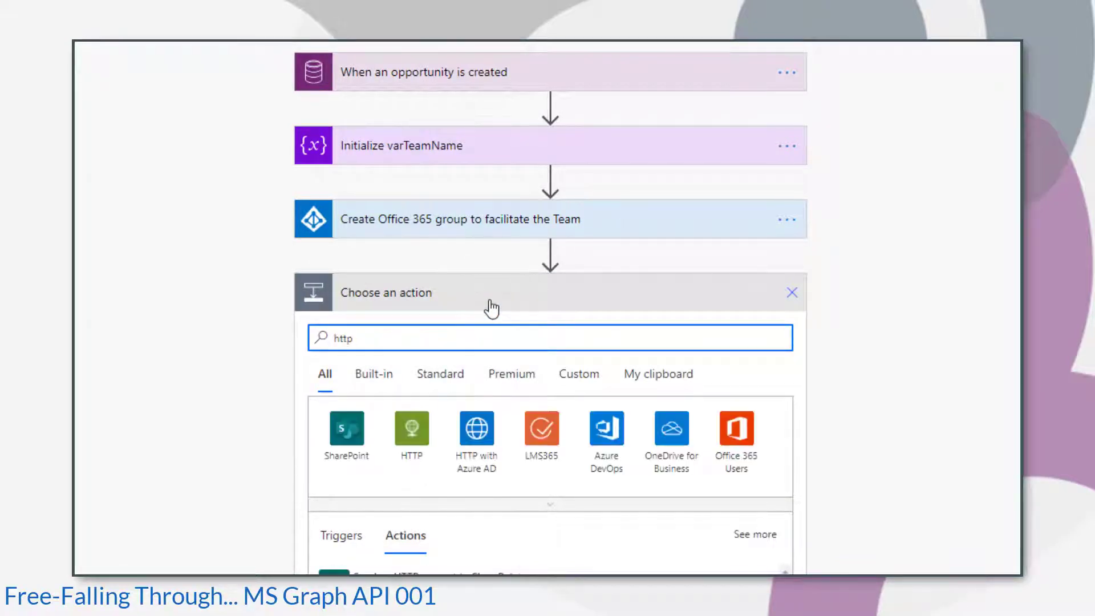
click(417, 430)
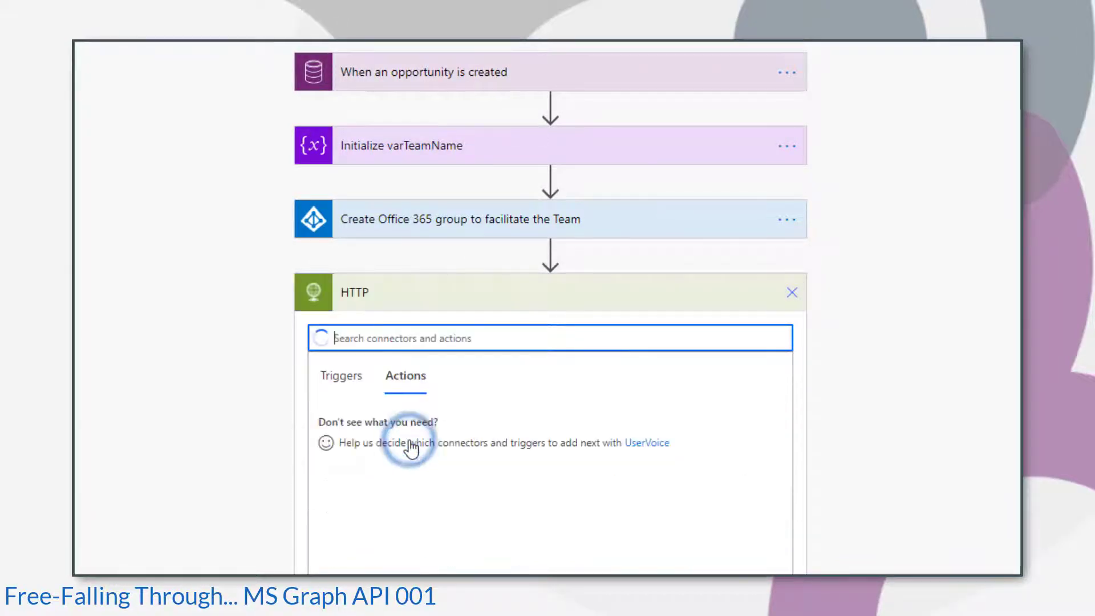
click(344, 436)
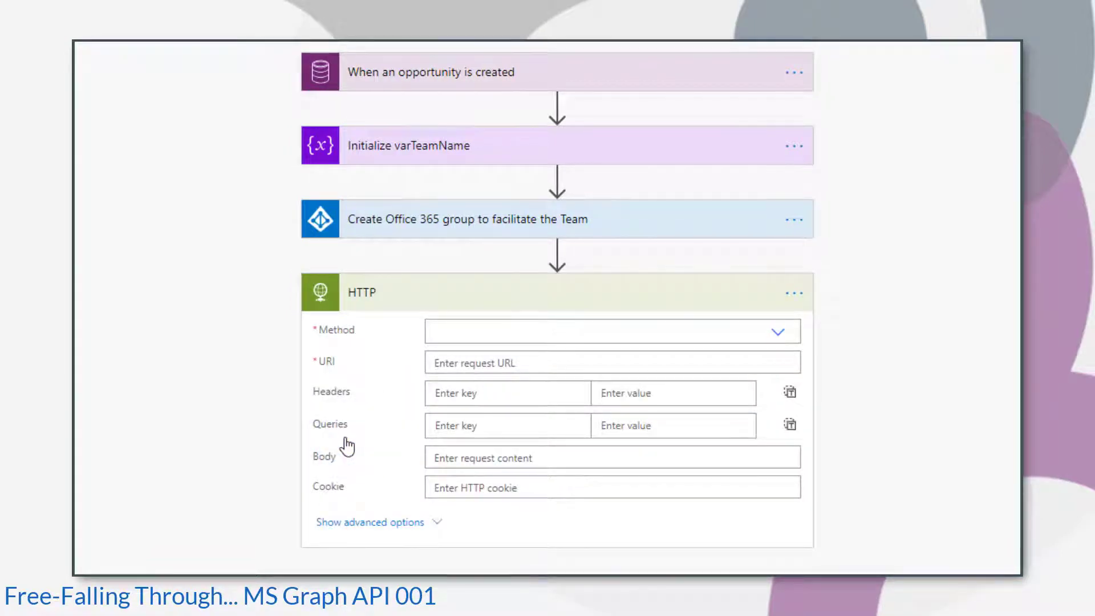
click(380, 524)
scroll(734, 466, down, 3)
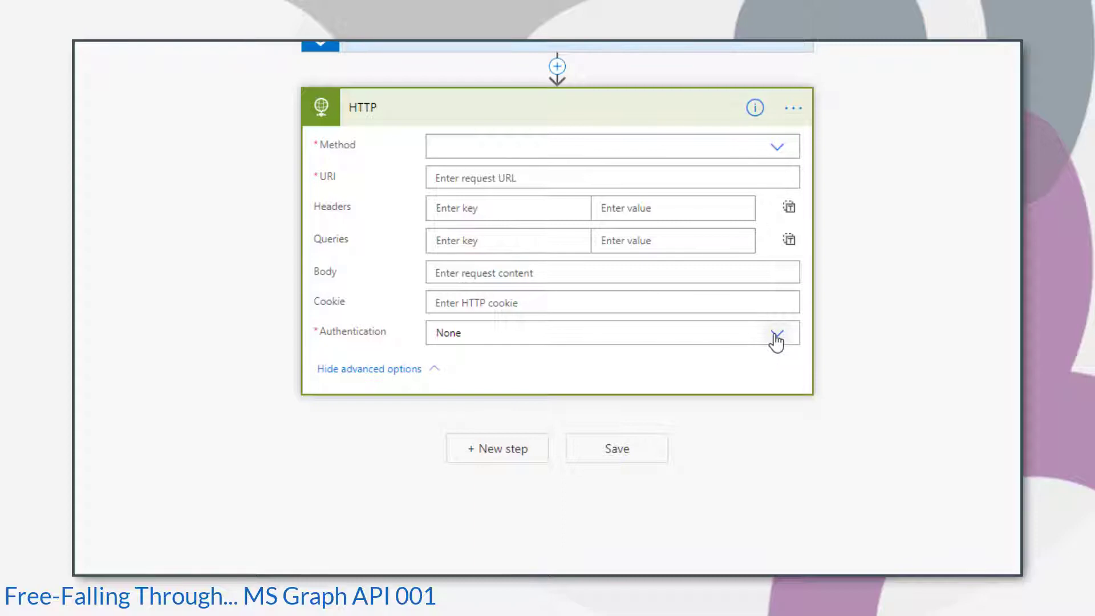
- Set the HTTP action's Authentication to Active Directory OAuth
click(776, 336)
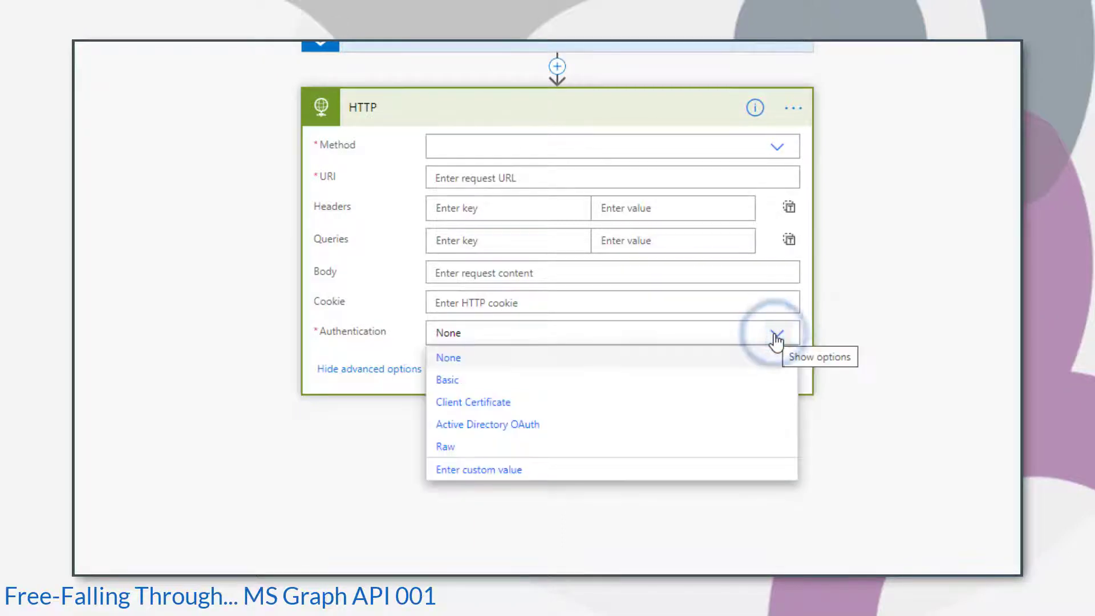
click(512, 426)
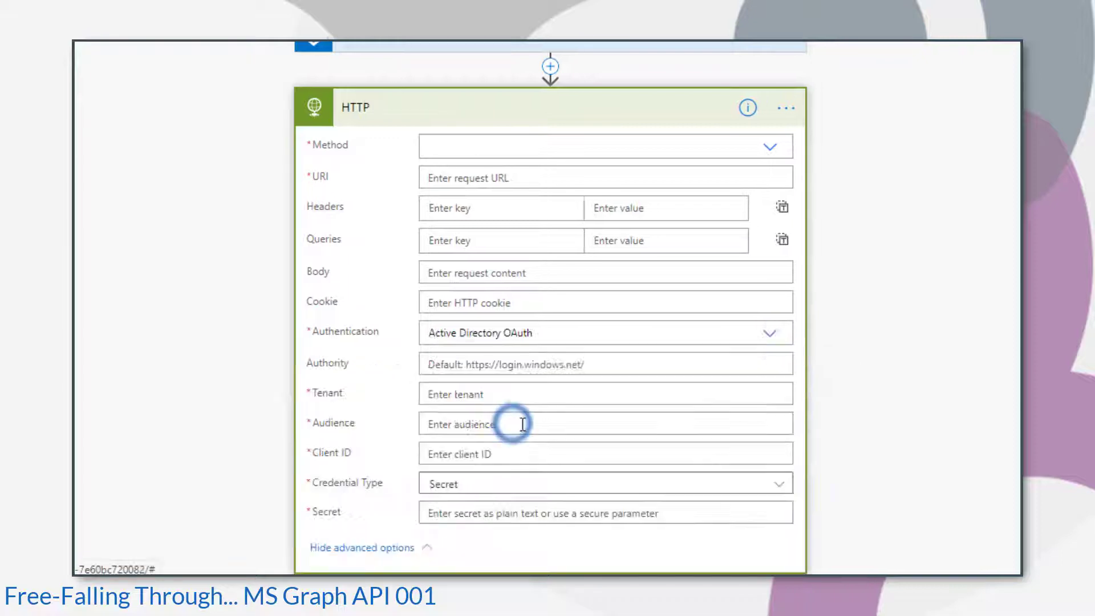
scroll(982, 332, down, 2)
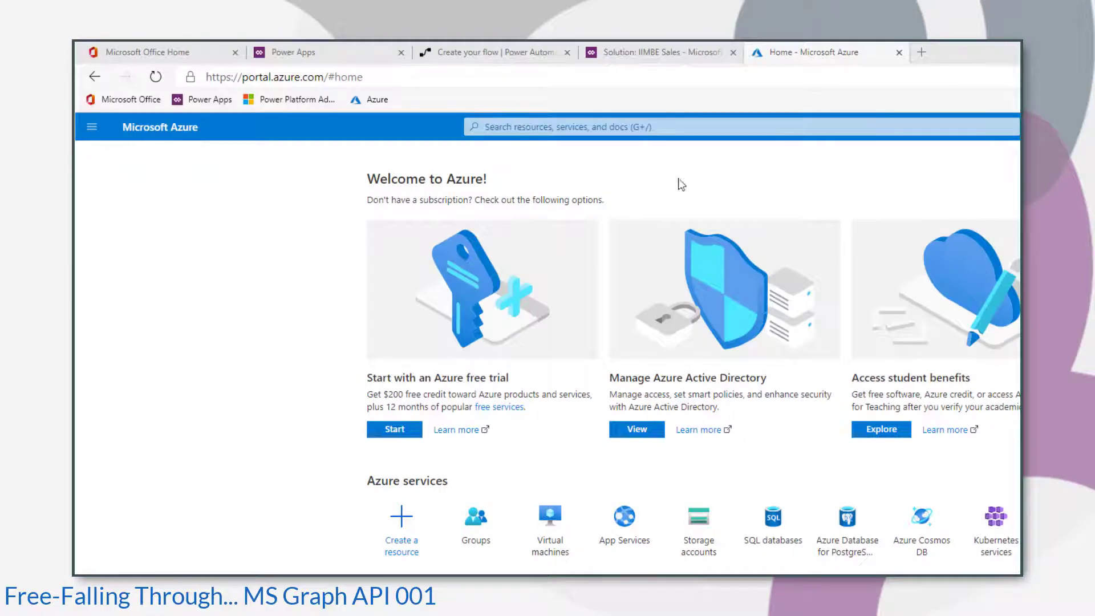
- Create a single-tenant app registration named 'IIMBE Trial: Power Apps' from App registrations
click(603, 127)
text(app i)
text(eg)
click(553, 182)
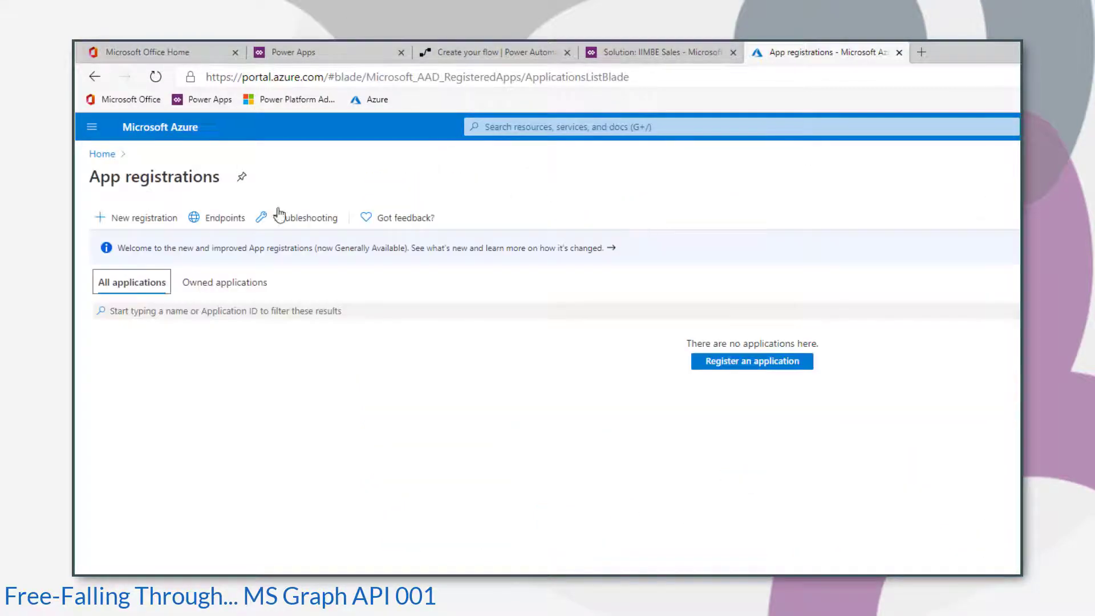
click(150, 219)
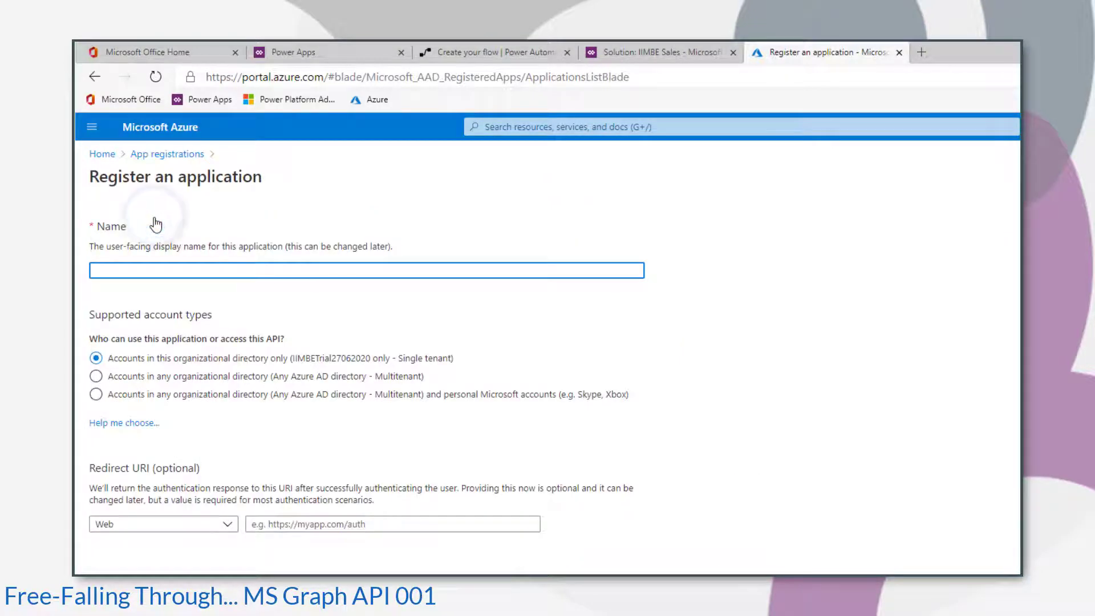
text(IIMBE Trial)
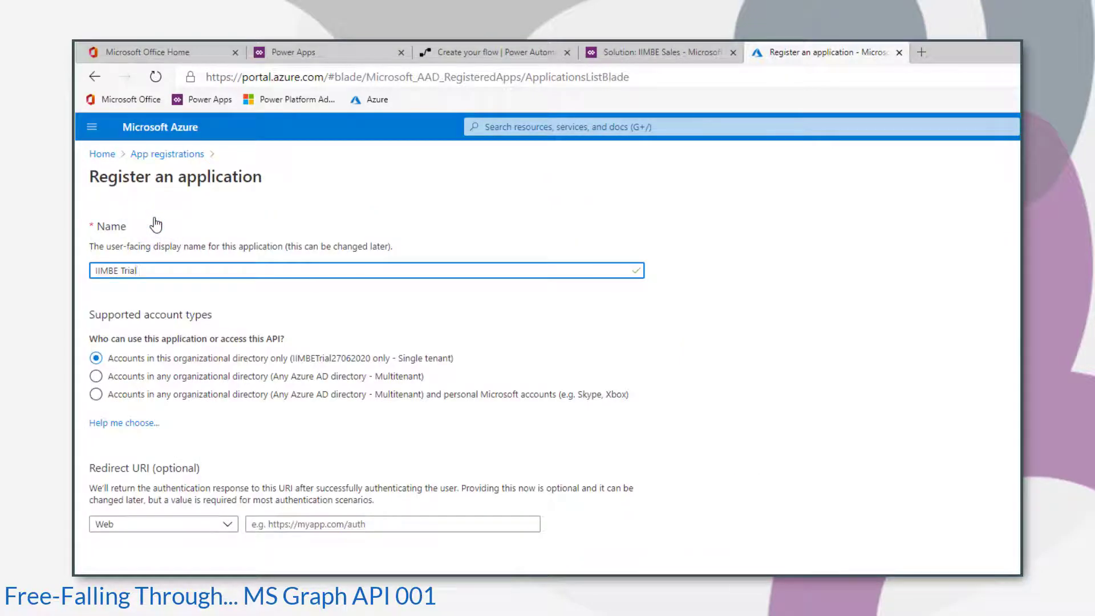
text(: Power Apps)
key(Return)
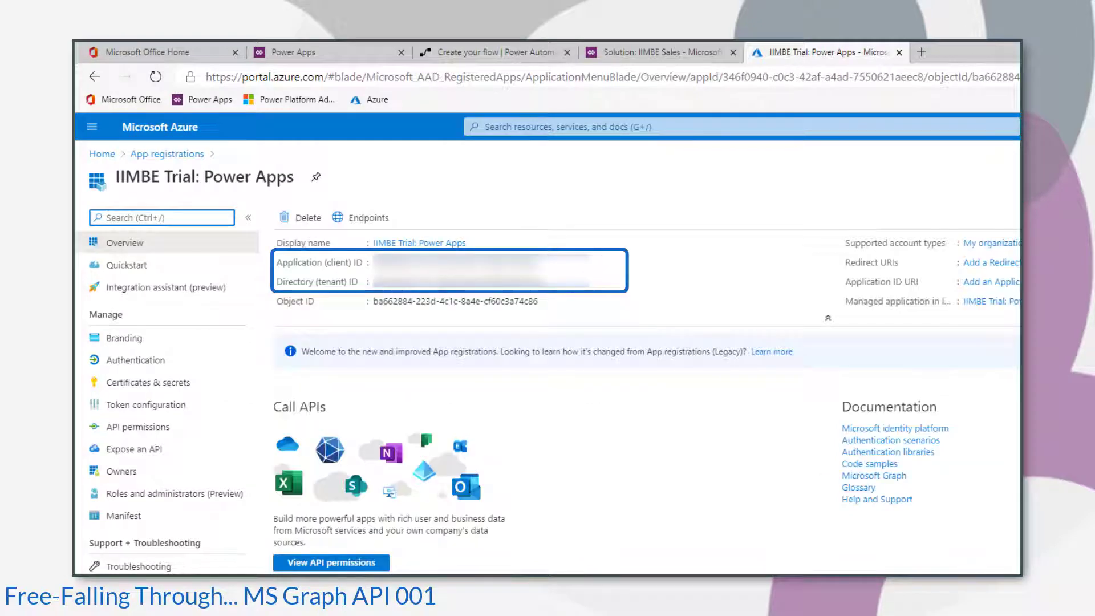
- Begin adding Microsoft Graph application permissions from the app's API permissions page
click(142, 428)
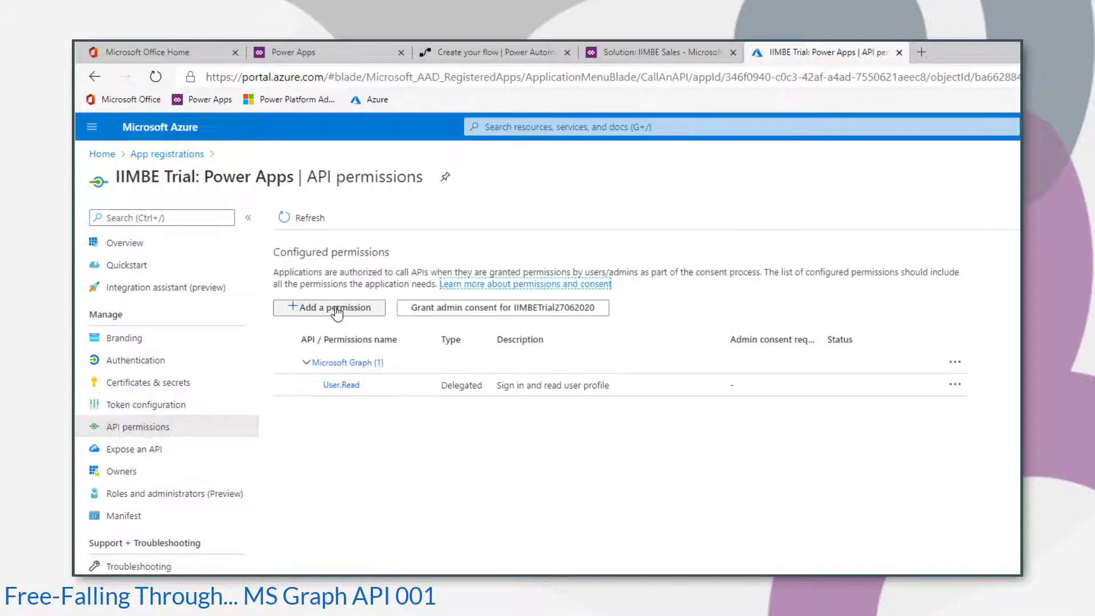
click(333, 311)
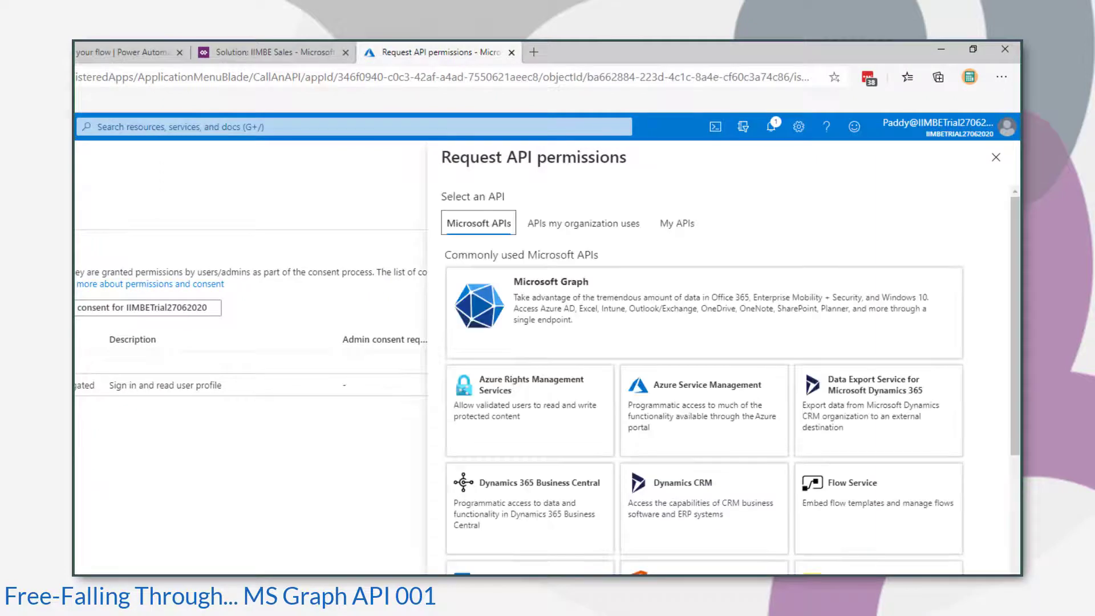
click(656, 309)
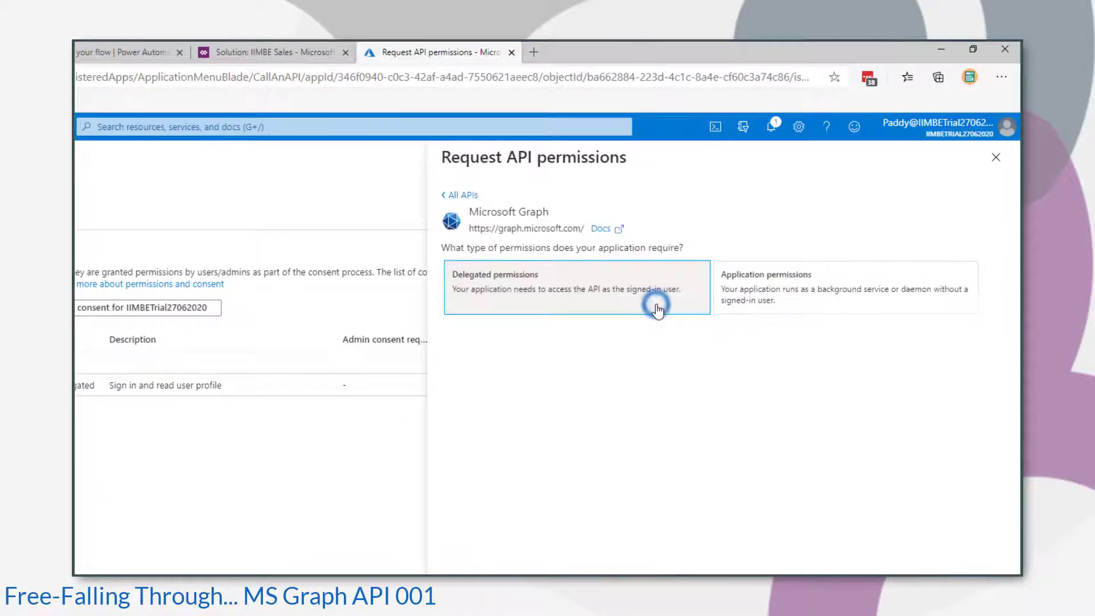
click(830, 308)
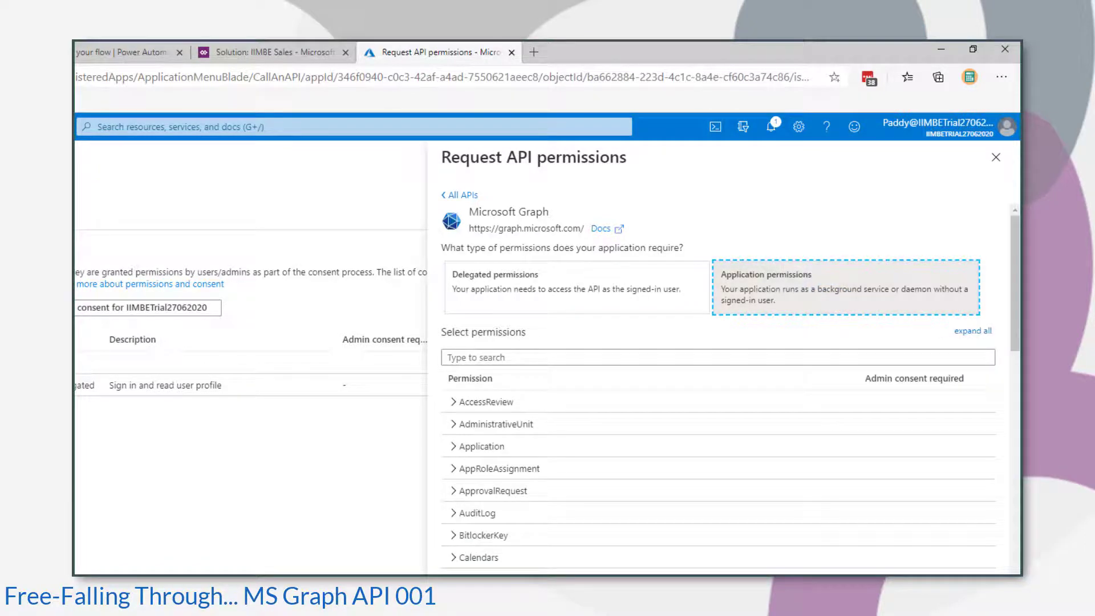
- Tick Group.ReadWrite.All, Directory.ReadWrite.All and User.ReadWrite.All in the permission list
click(508, 358)
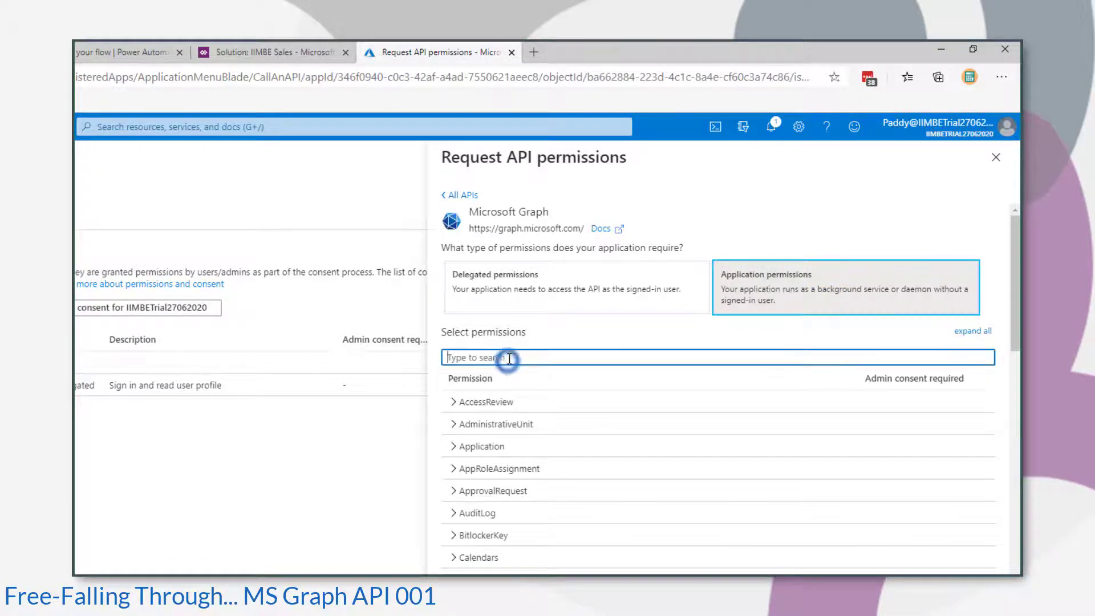
text(group.rea)
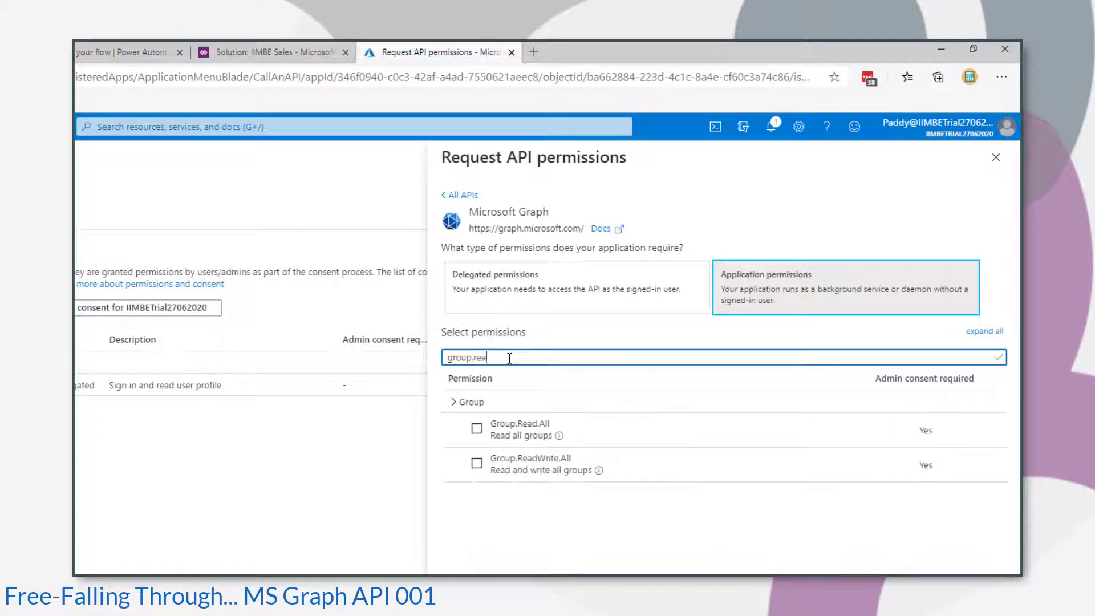
click(477, 463)
double_click(489, 355)
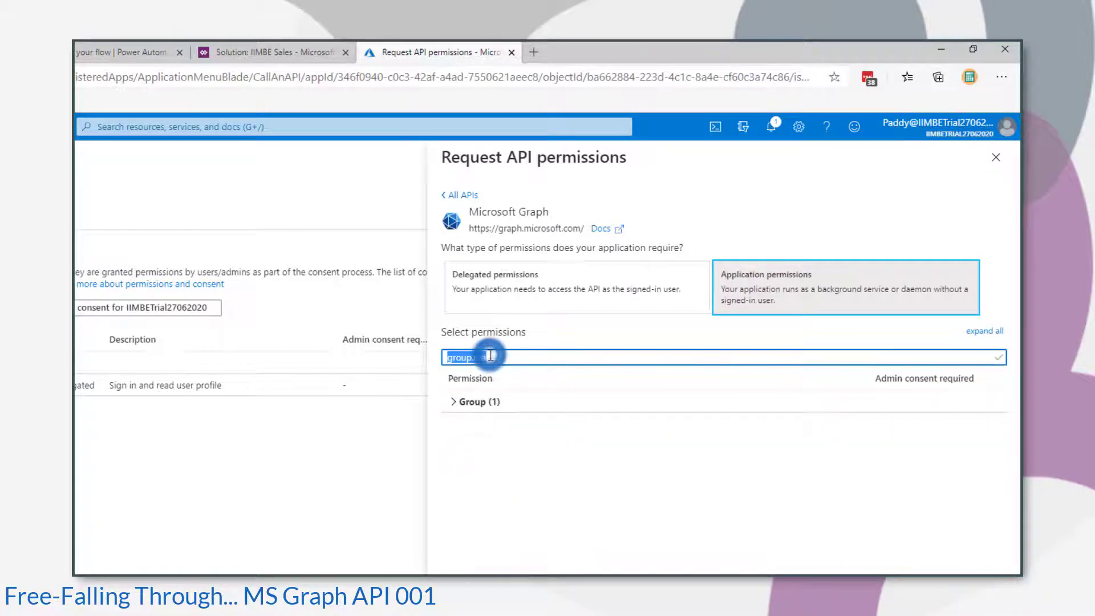
text(directory)
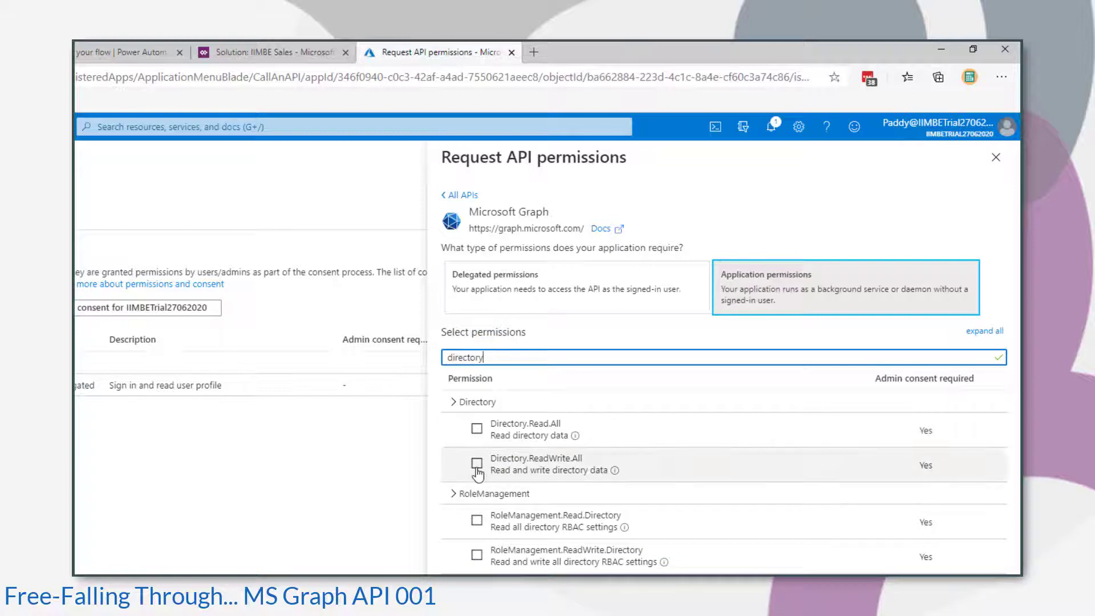
click(477, 464)
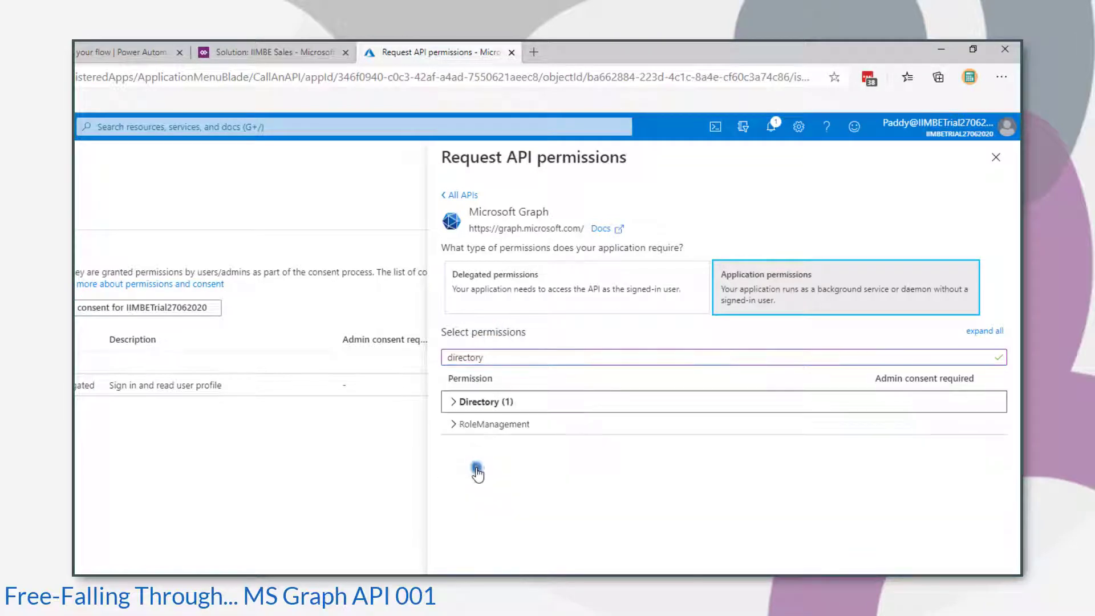
double_click(473, 358)
text(user.re)
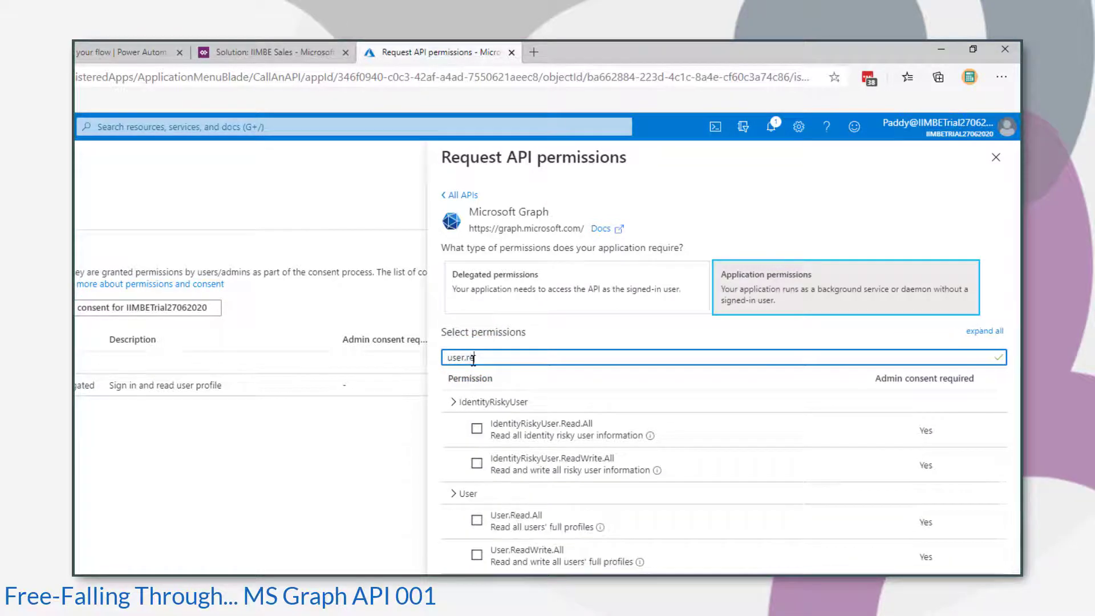
click(477, 555)
click(454, 422)
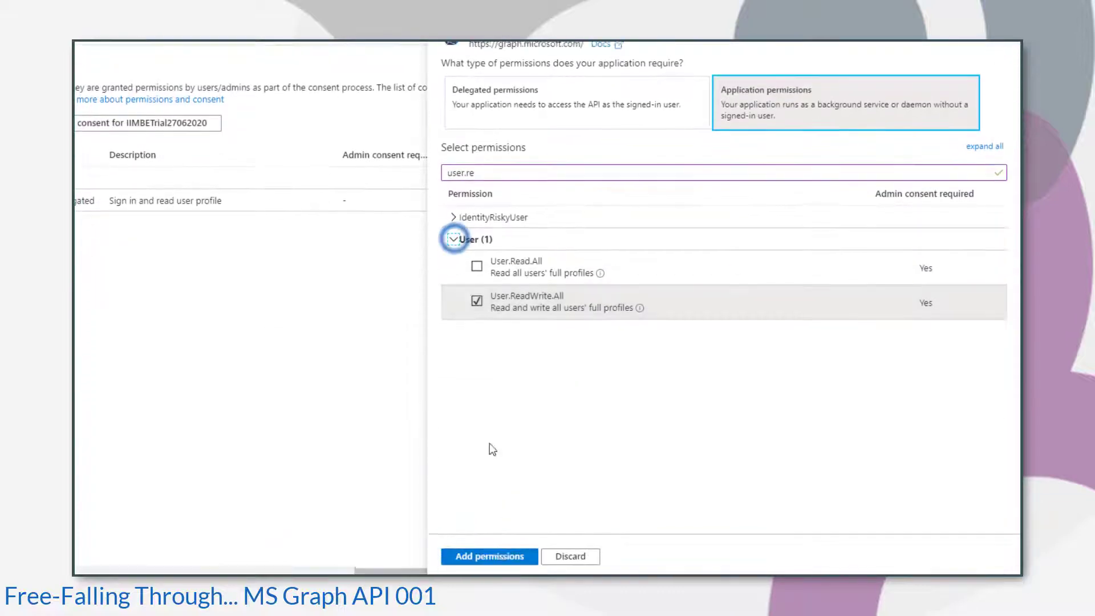
- Add the three Graph permissions, confirm admin consent with Yes, then go to Certificates & secrets
click(497, 554)
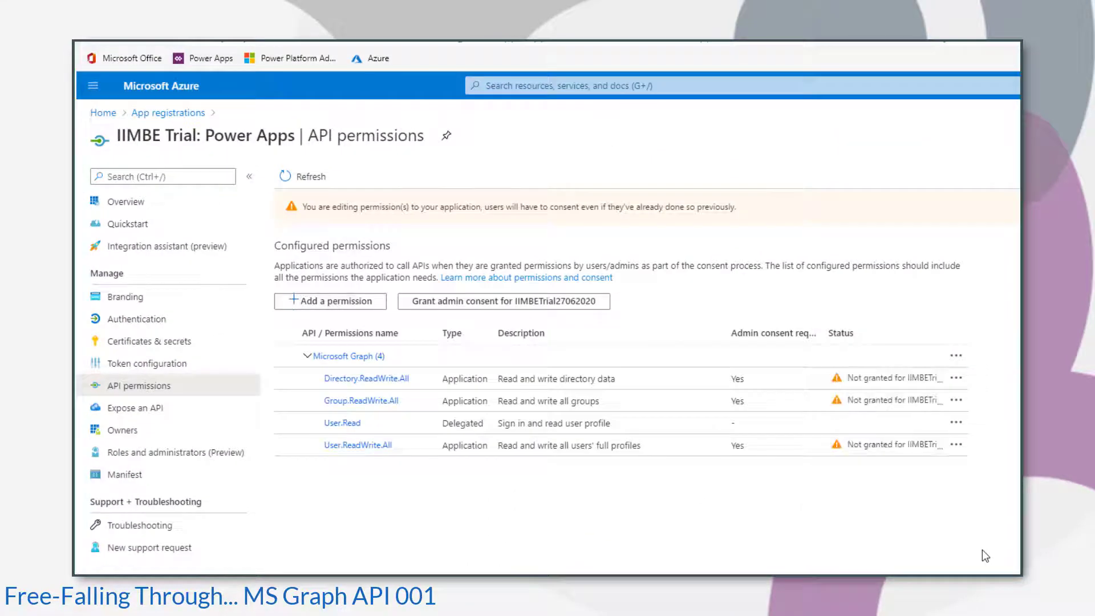
click(461, 302)
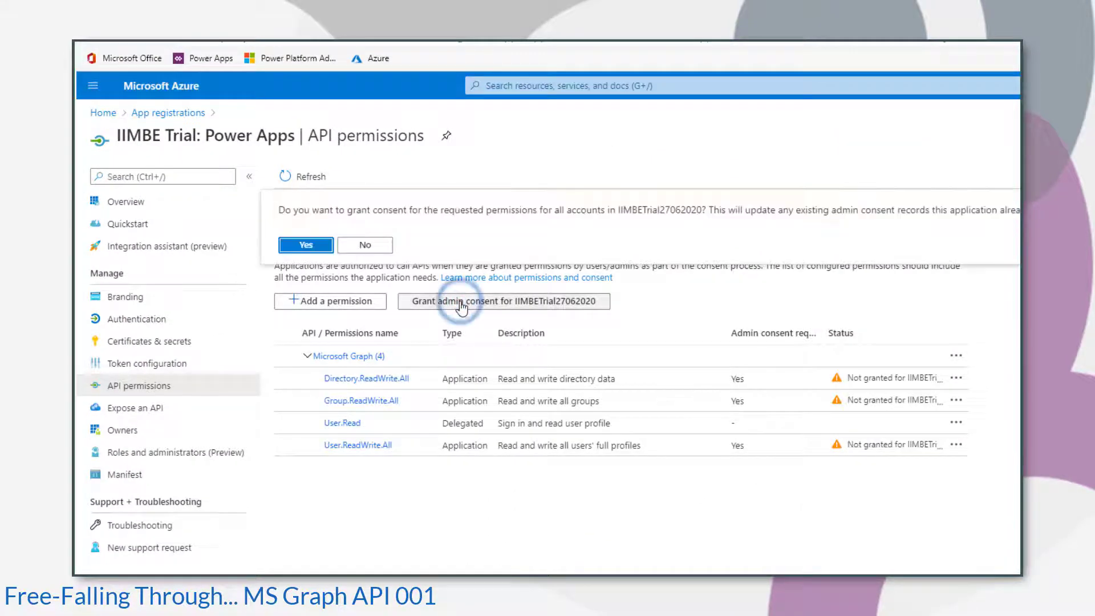
click(307, 245)
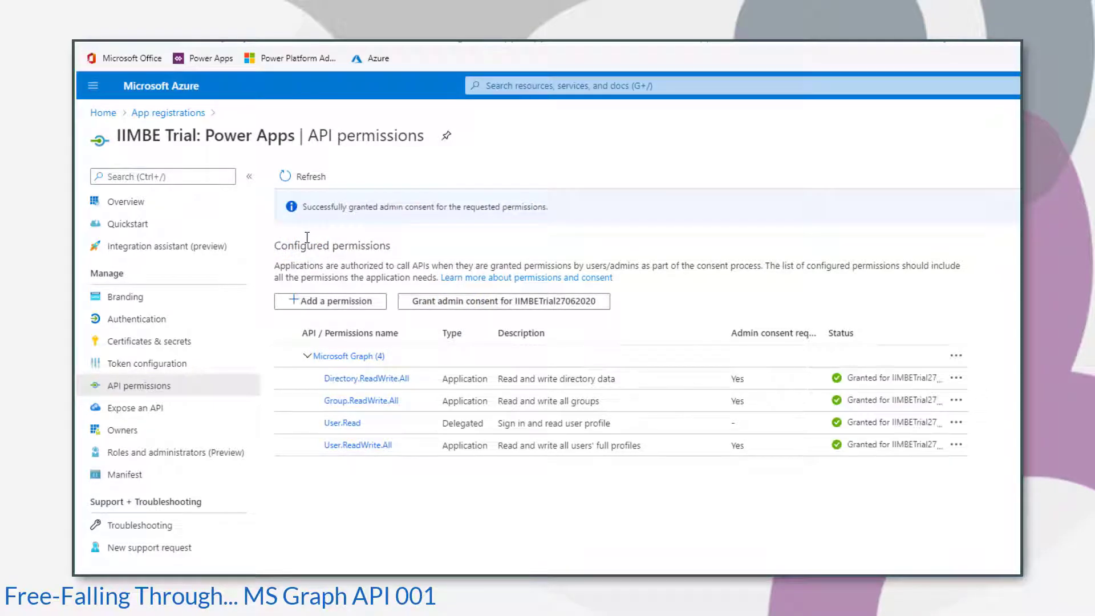
click(125, 202)
click(106, 343)
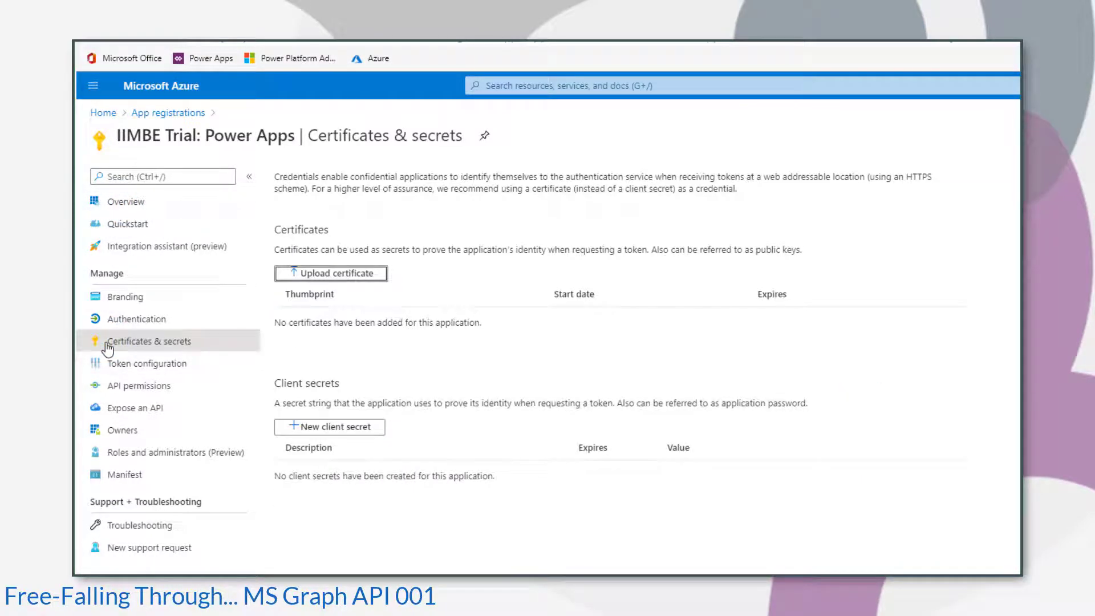
- Create a never-expiring client secret described 'Used in Power Apps and Power Automate' and copy its value
click(339, 427)
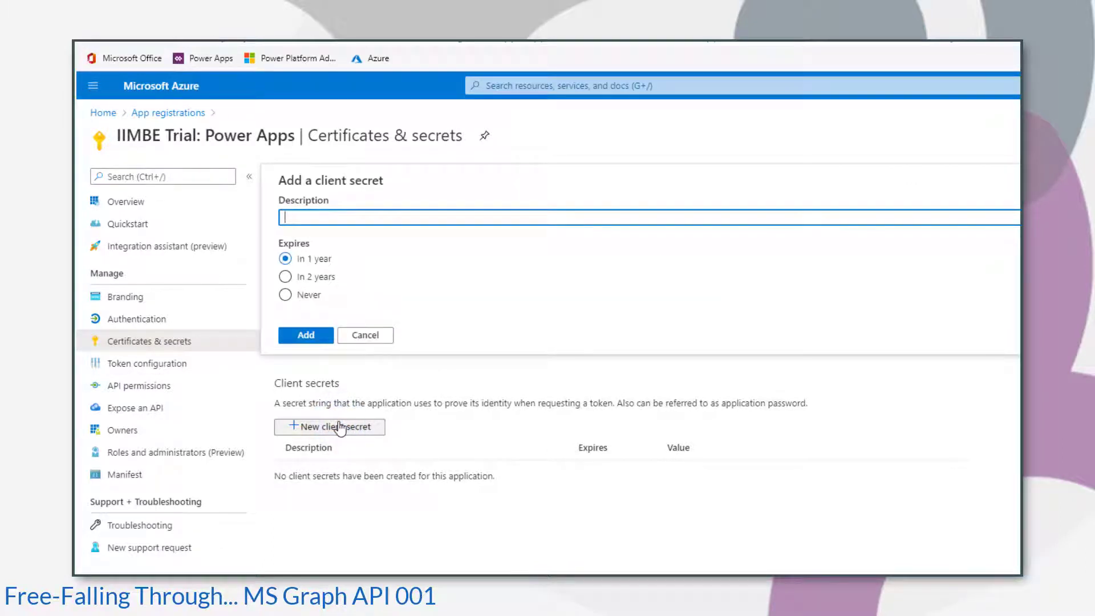
click(287, 295)
click(366, 219)
text(Used in Po)
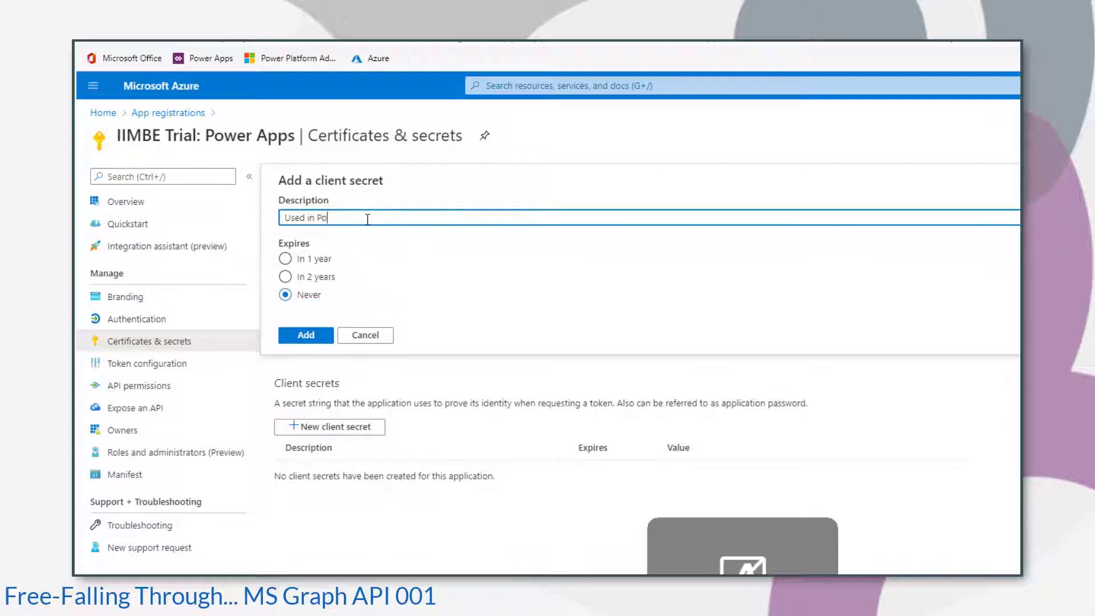
text(wer Apps and Power Automate)
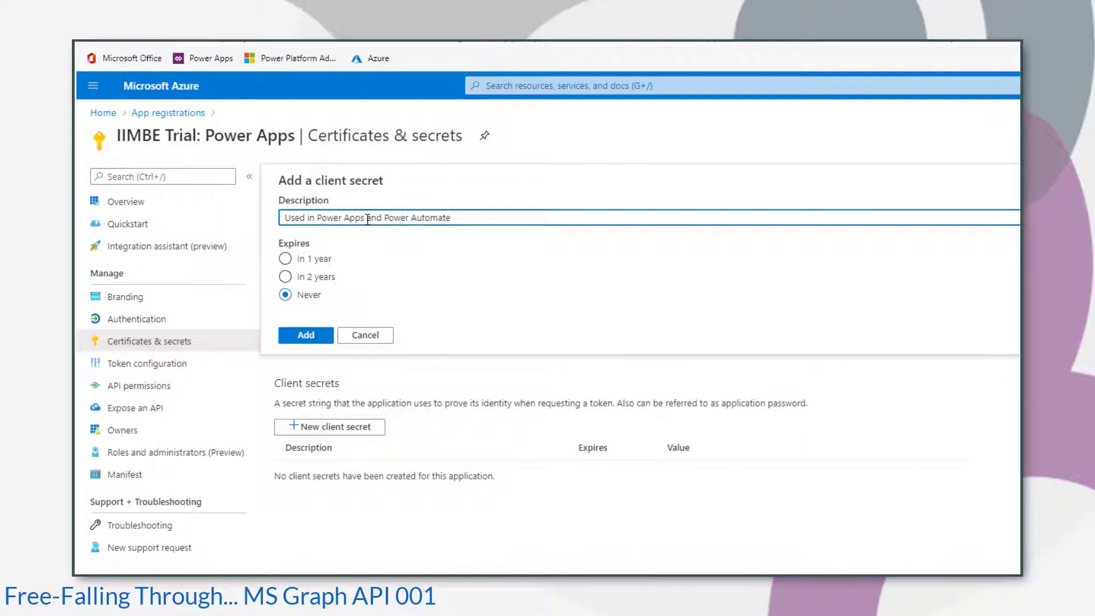
click(306, 335)
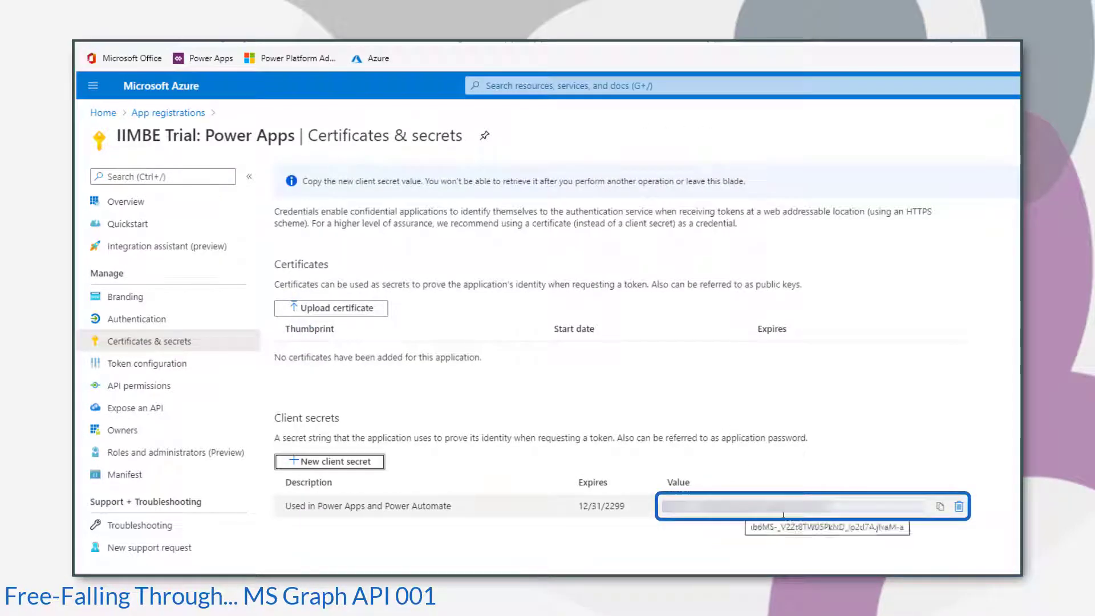
click(940, 506)
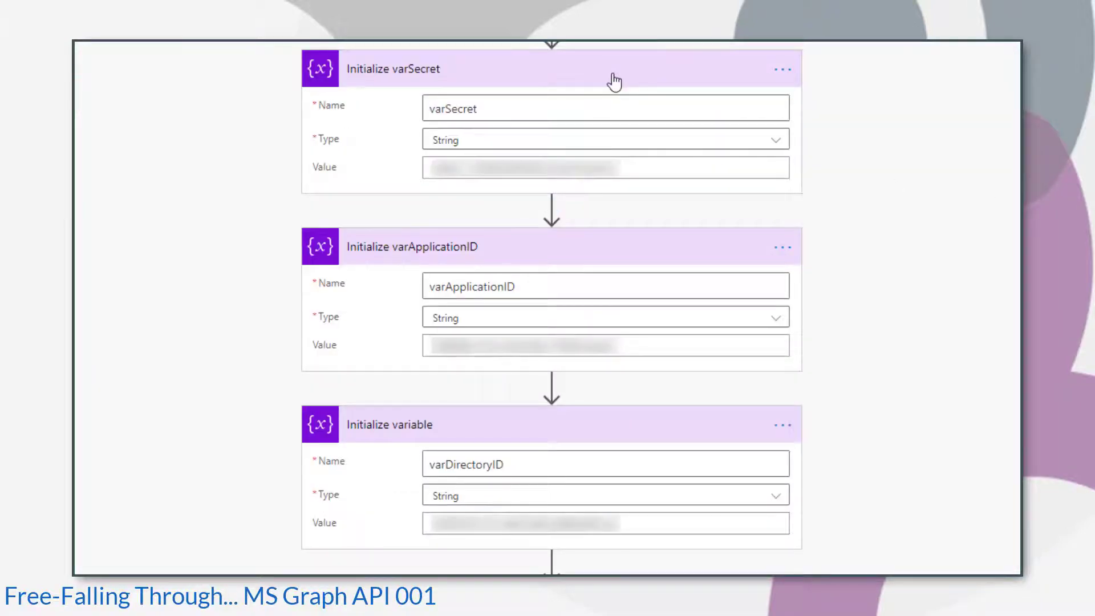
- Collapse the varSecret, varApplicationID and varDirectoryID cards and expand Create the Team
click(613, 79)
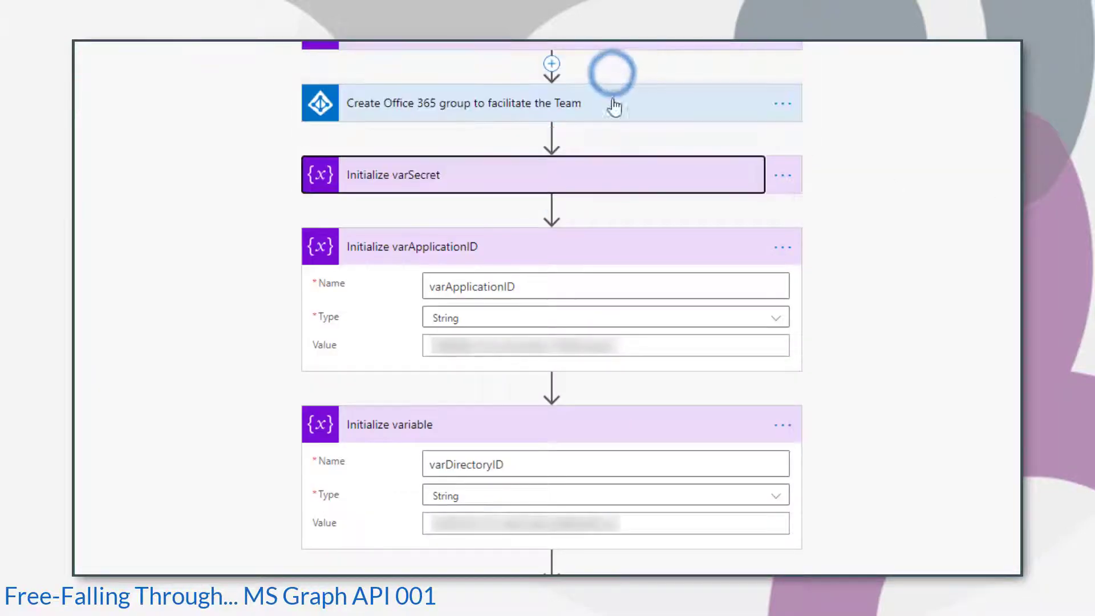
click(626, 249)
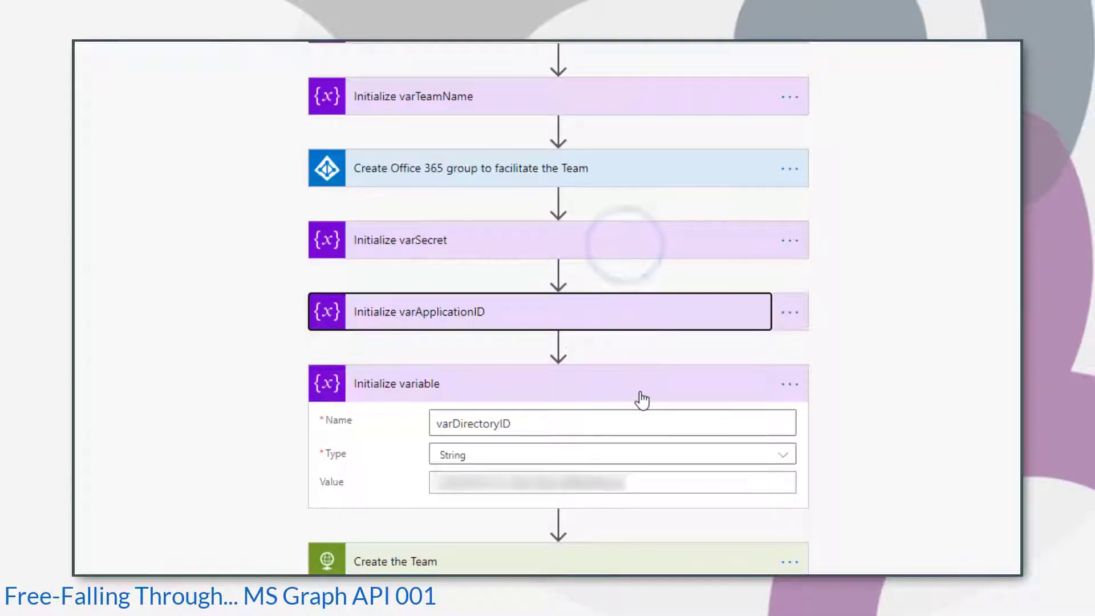
click(640, 392)
click(663, 458)
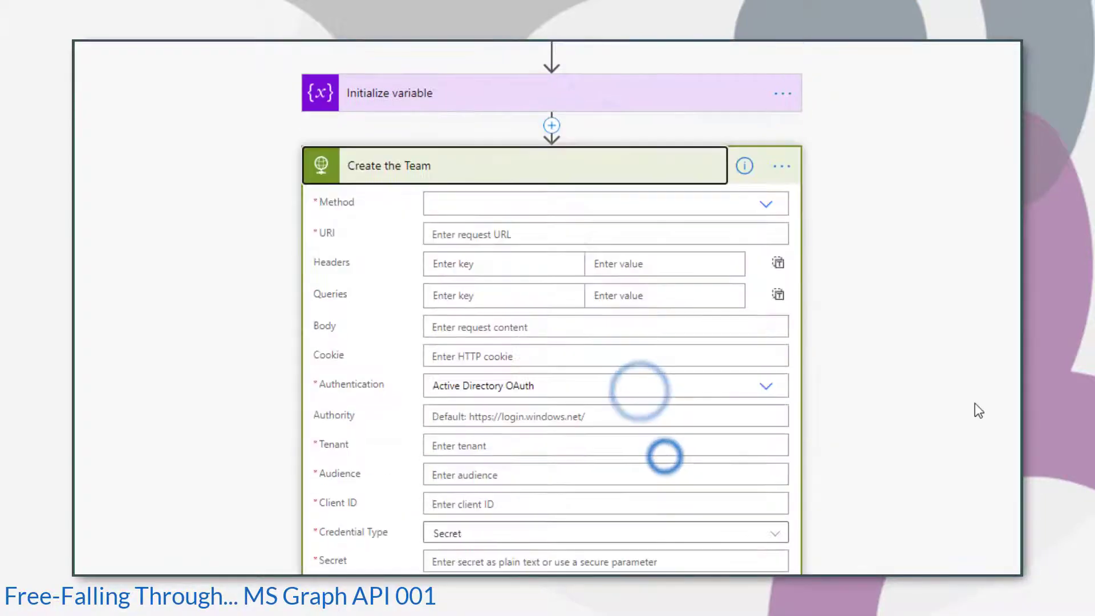
click(590, 444)
scroll(591, 444, down, 4)
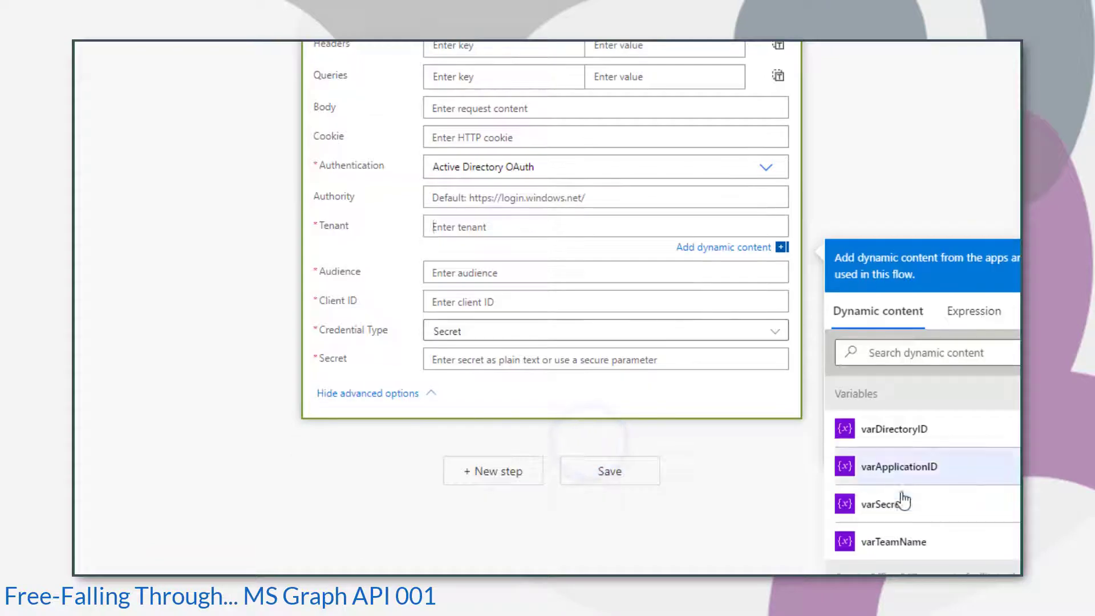
click(905, 439)
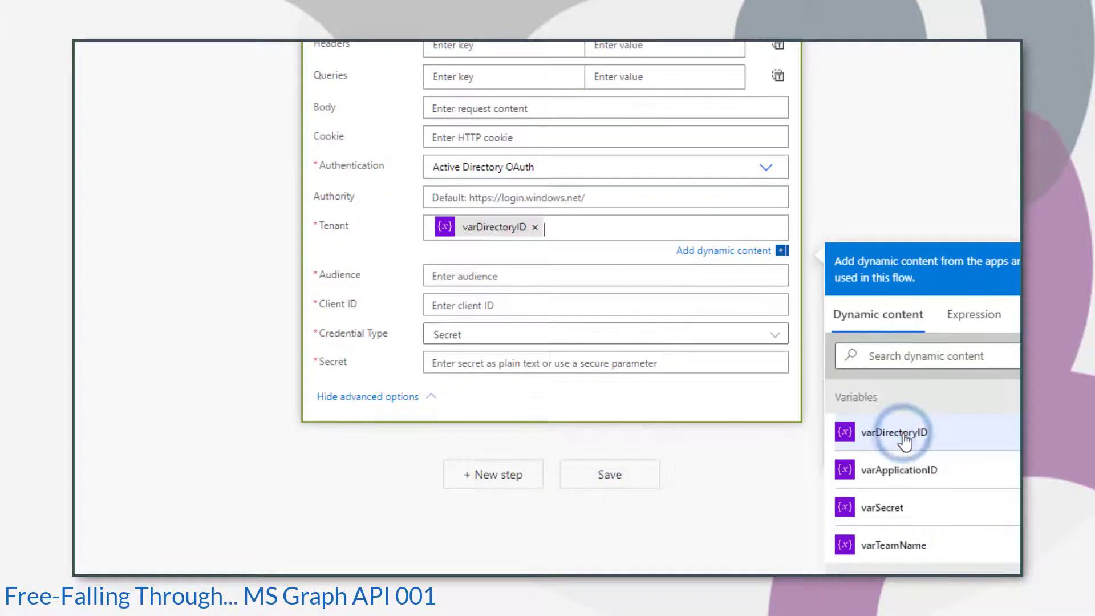
click(494, 277)
key(ctrl+v)
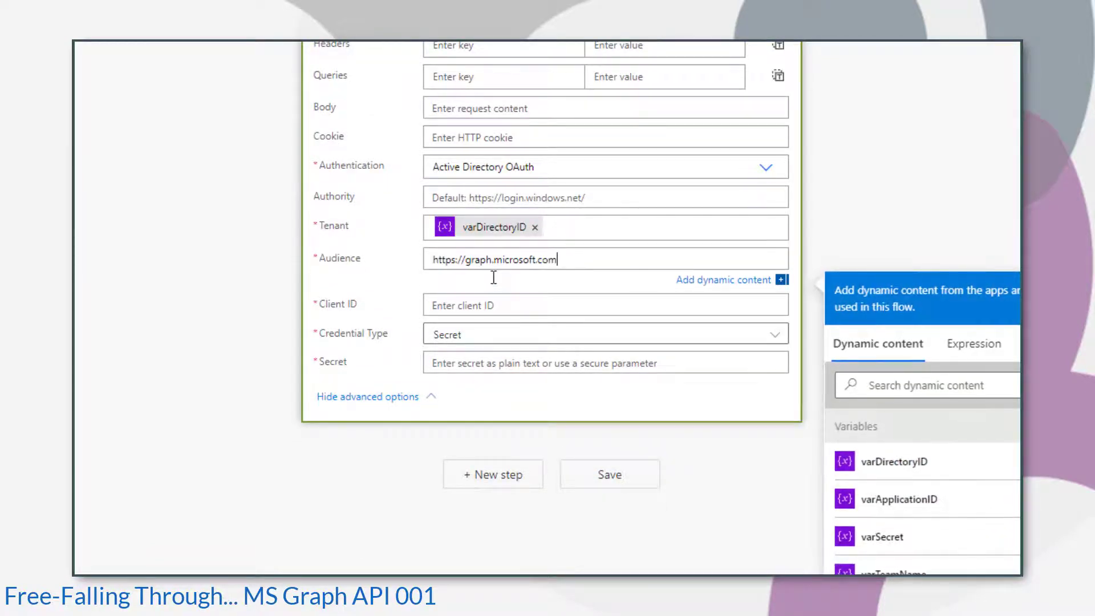
click(477, 307)
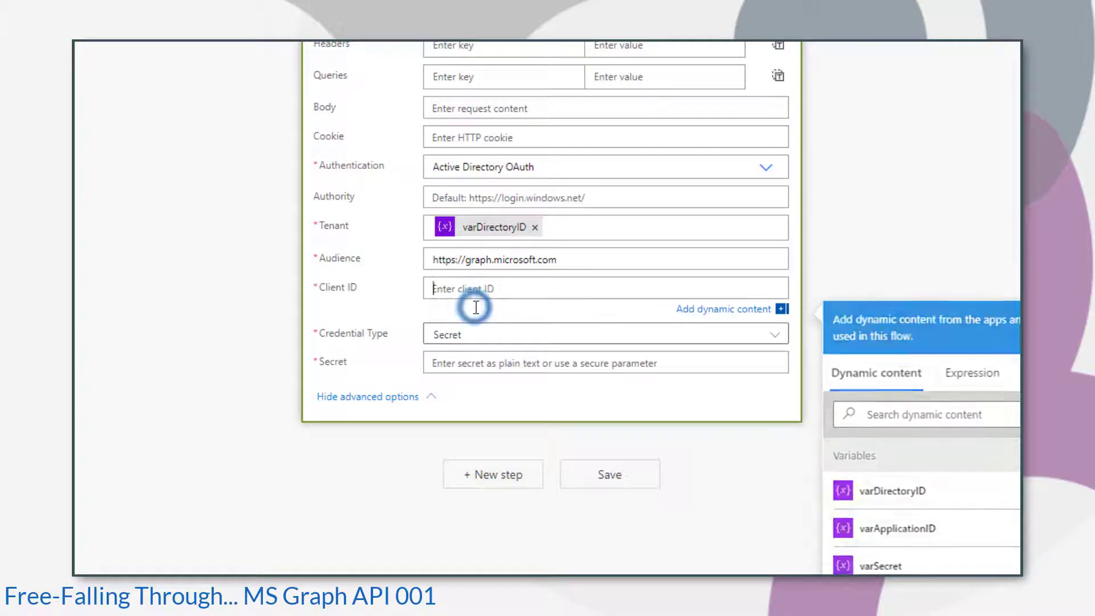
click(938, 539)
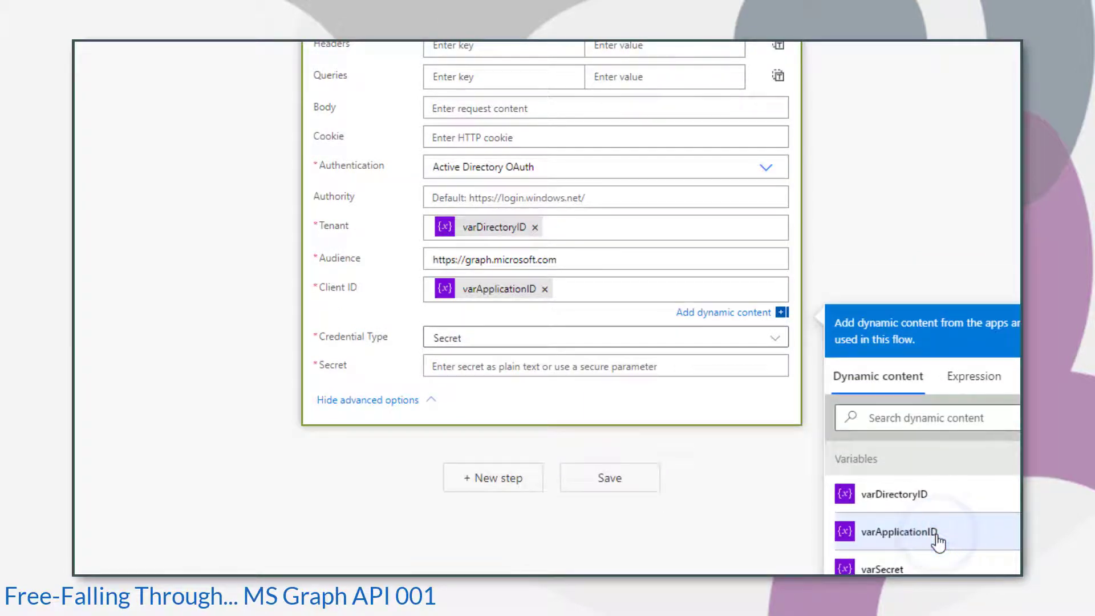
click(486, 369)
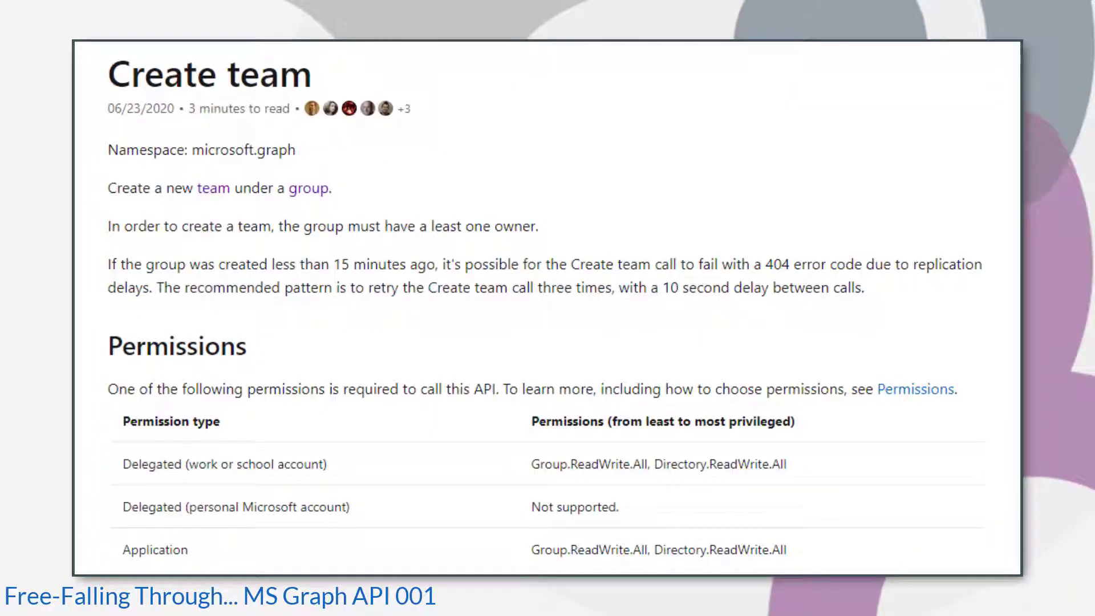
- Scroll to the Create team HTTP example and select the URL after PUT to copy it
scroll(892, 473, down, 15)
scroll(892, 475, down, 7)
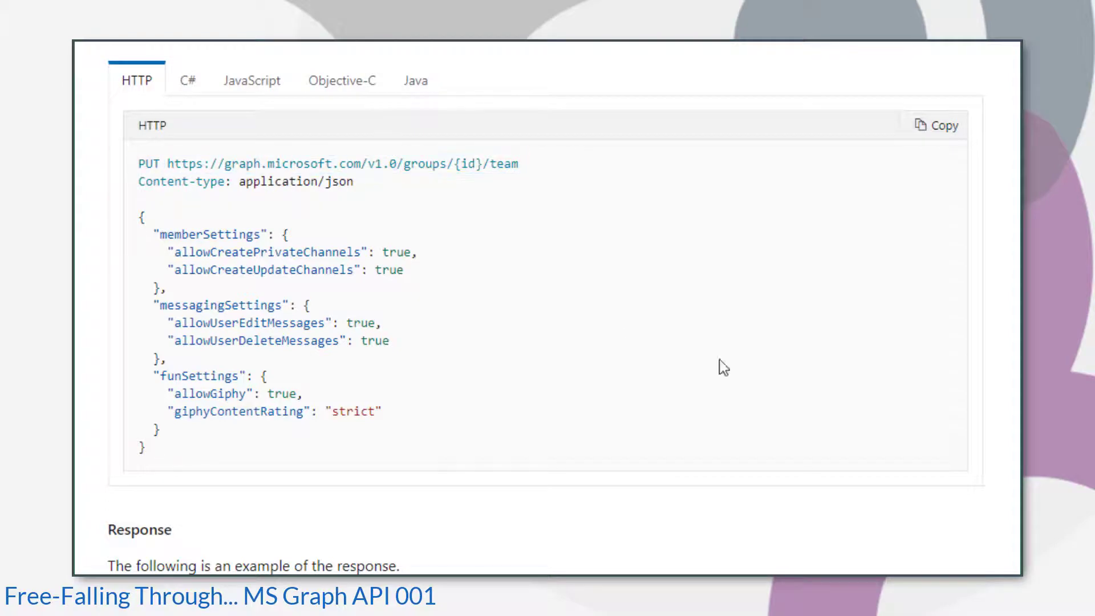
drag(167, 164, 518, 164)
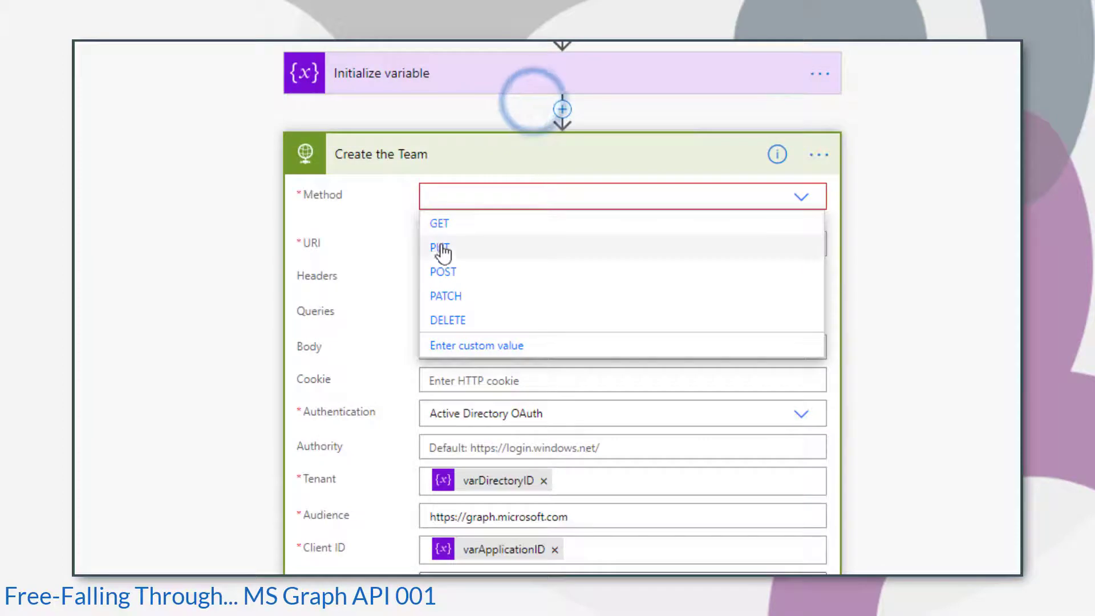
- Make Create the Team a PUT to groups/{new group's id}/team with the example team JSON body
click(442, 247)
click(455, 245)
key(ctrl+v)
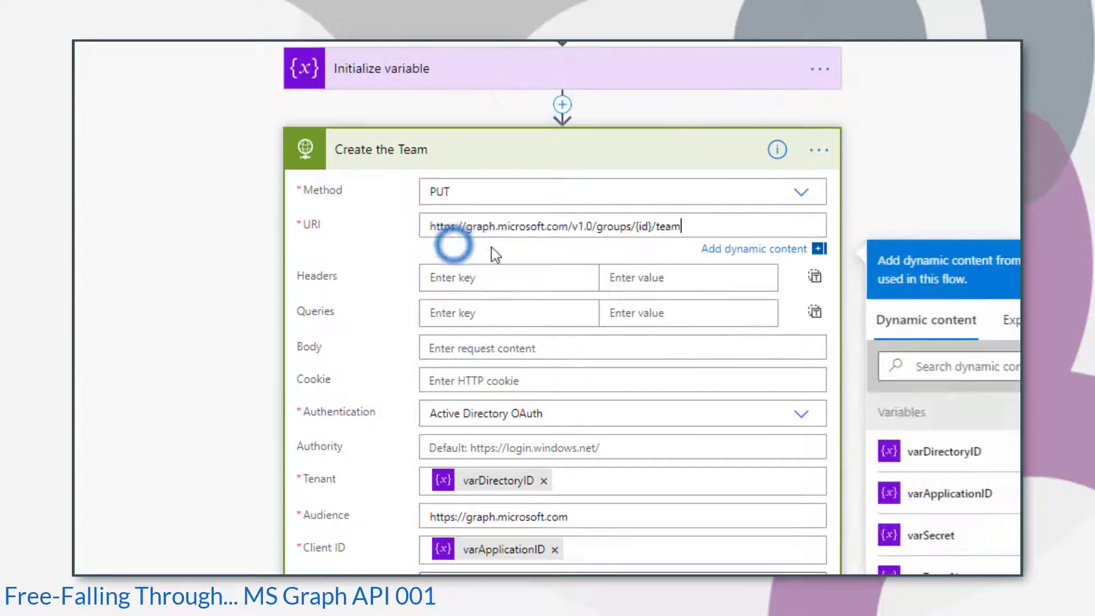
click(653, 224)
key(BackSpace)
key(BackSpace)
key(BackSpace)
key(BackSpace)
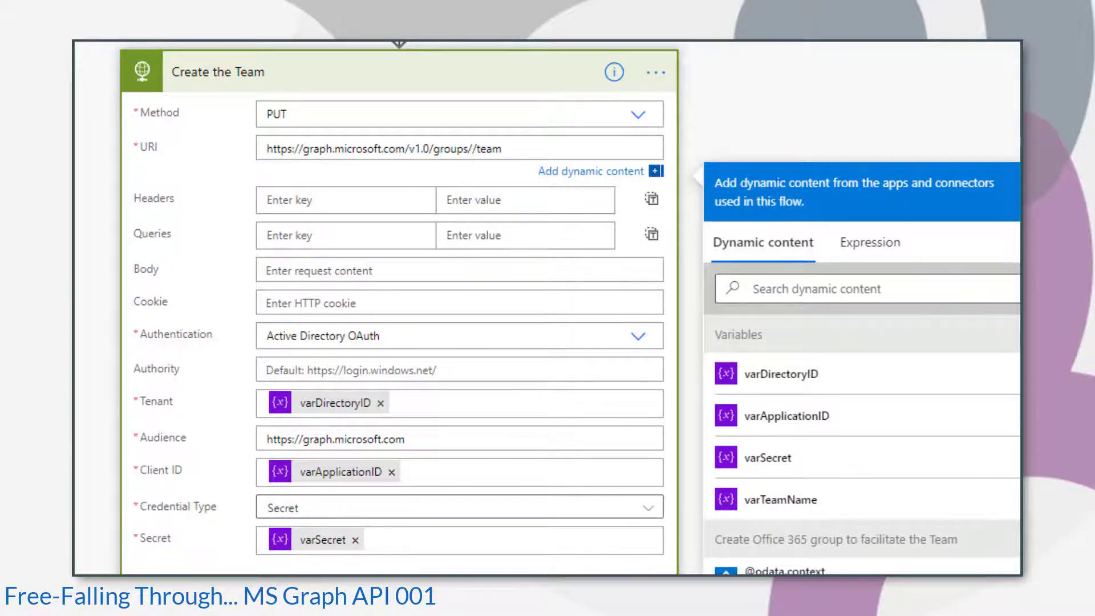
scroll(888, 514, down, 4)
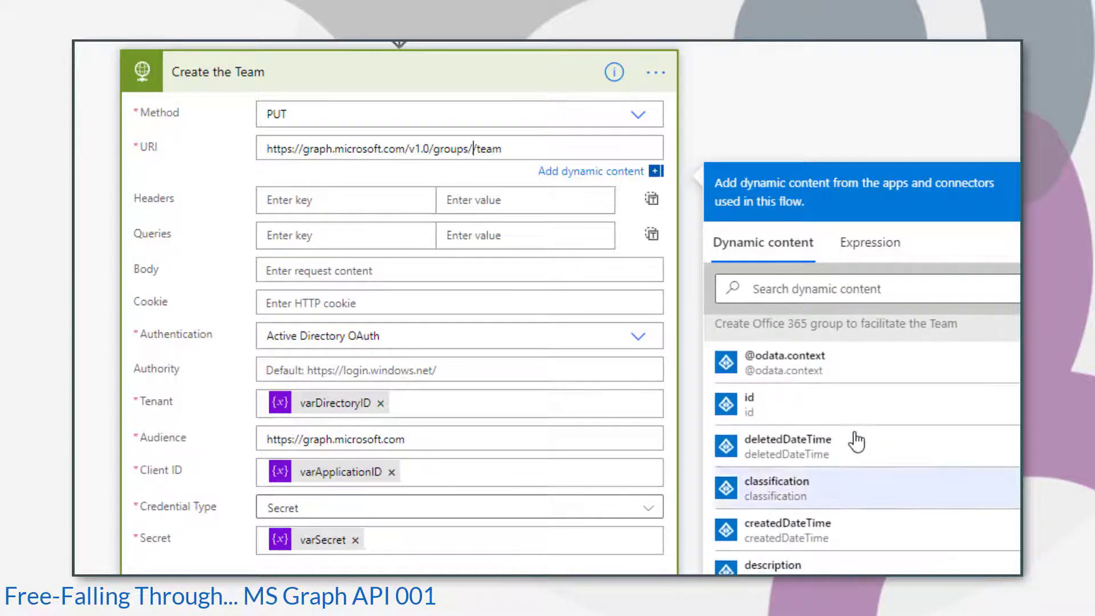
click(831, 408)
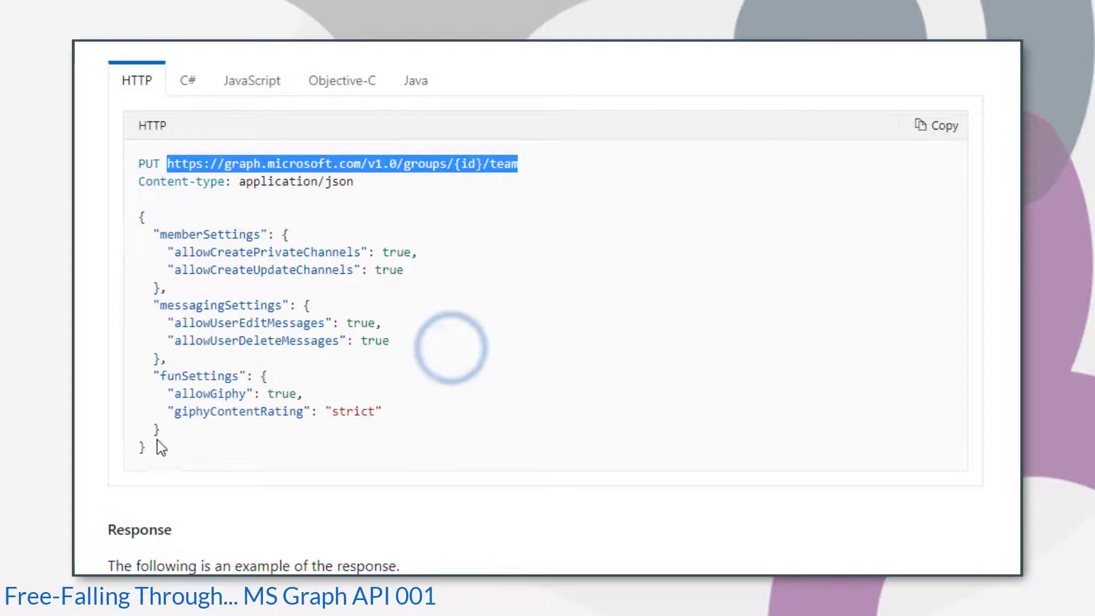
drag(154, 445, 131, 356)
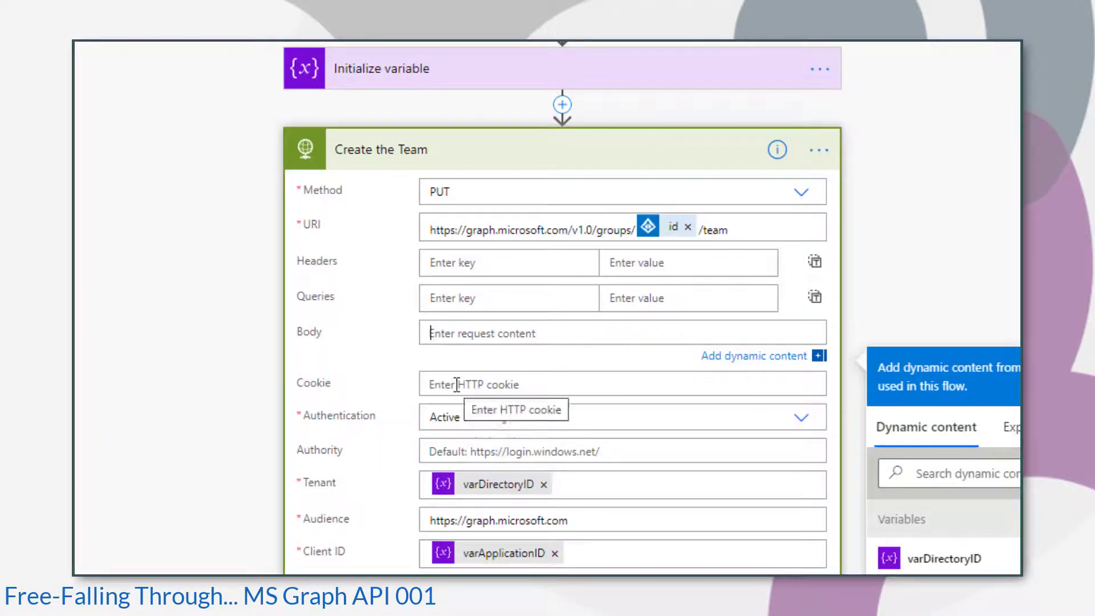
key(ctrl+v)
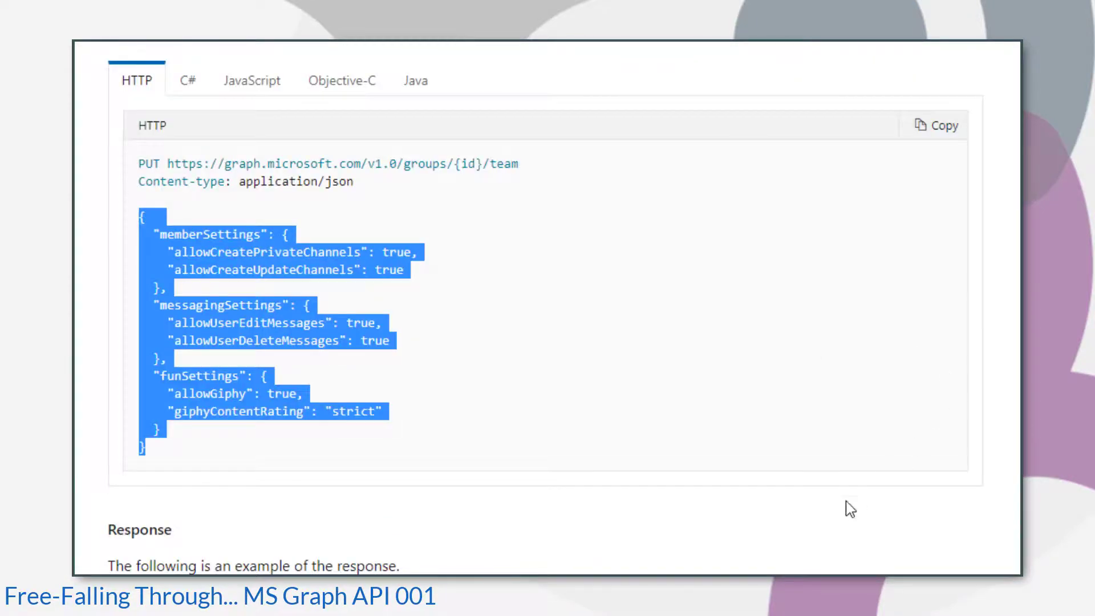
- Scroll the Create team docs up to the Permissions table to review required permissions
scroll(845, 505, up, 15)
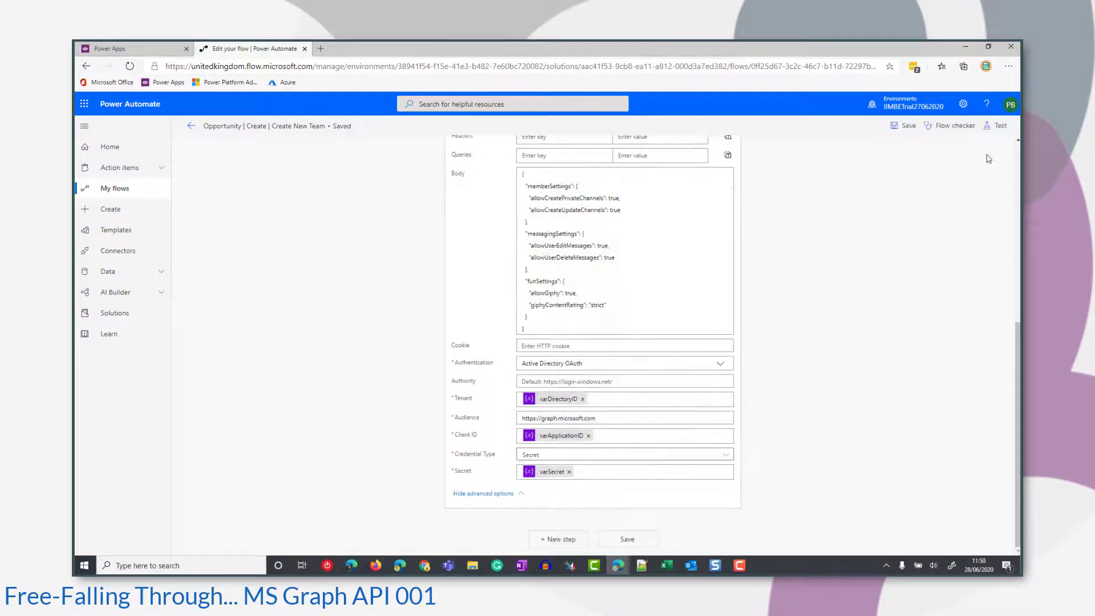
- Run a test of the flow by performing the trigger action
click(997, 127)
click(889, 191)
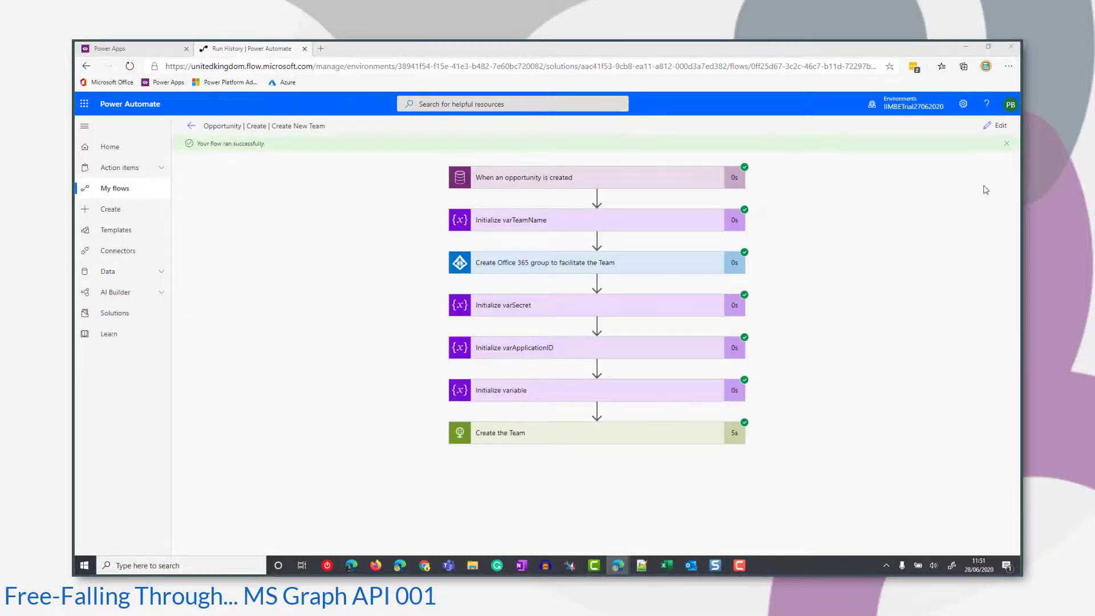
- From Office home, launch Teams in the web app to find IIMBE-OPP-1010 - Test Opportunity 3
click(321, 48)
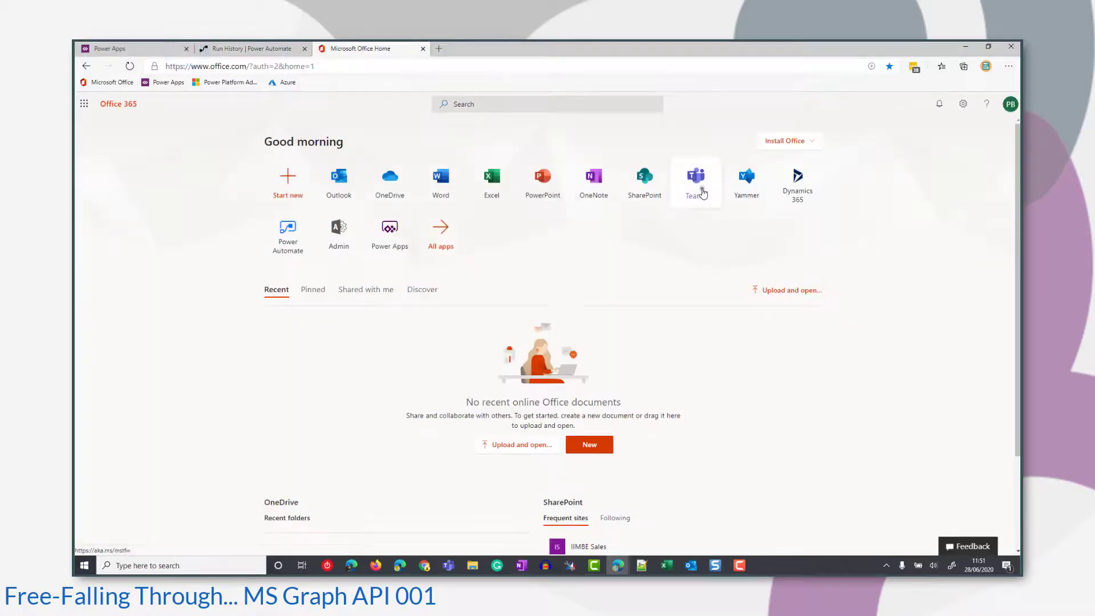
click(697, 182)
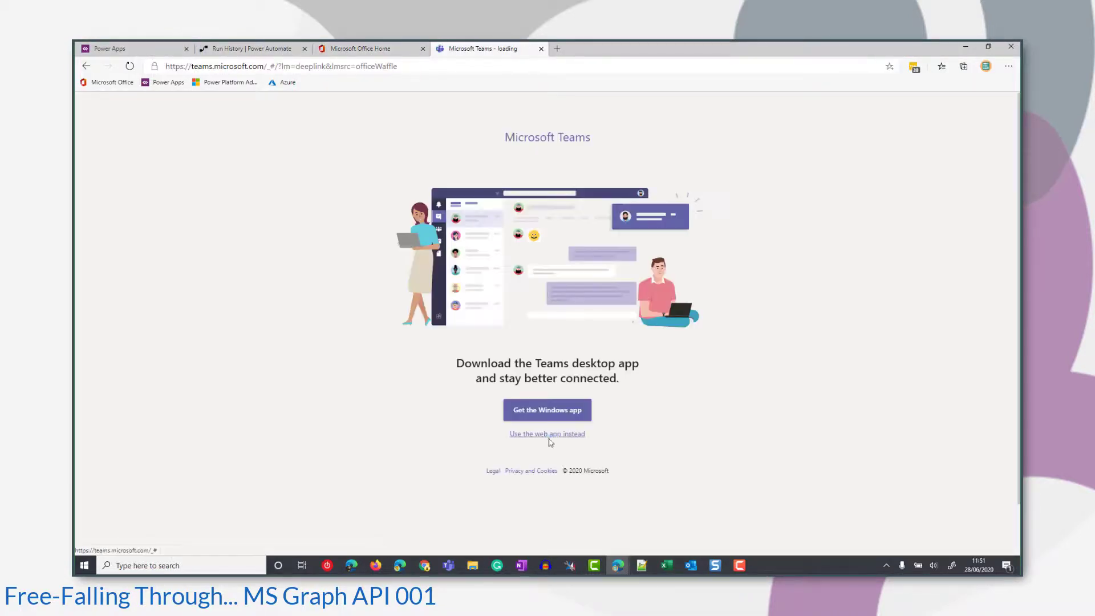
click(546, 434)
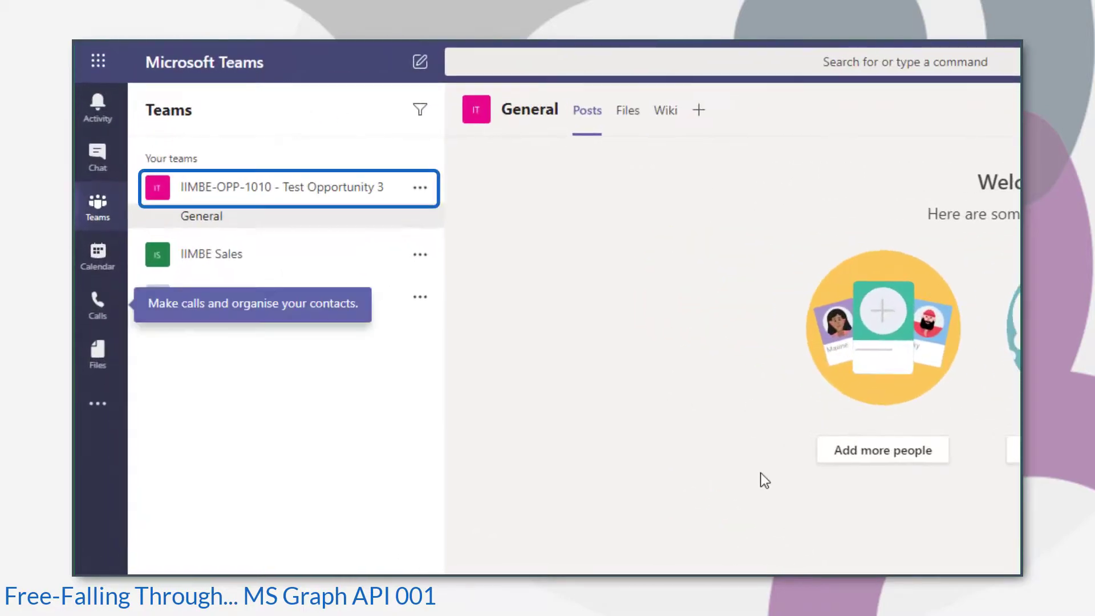